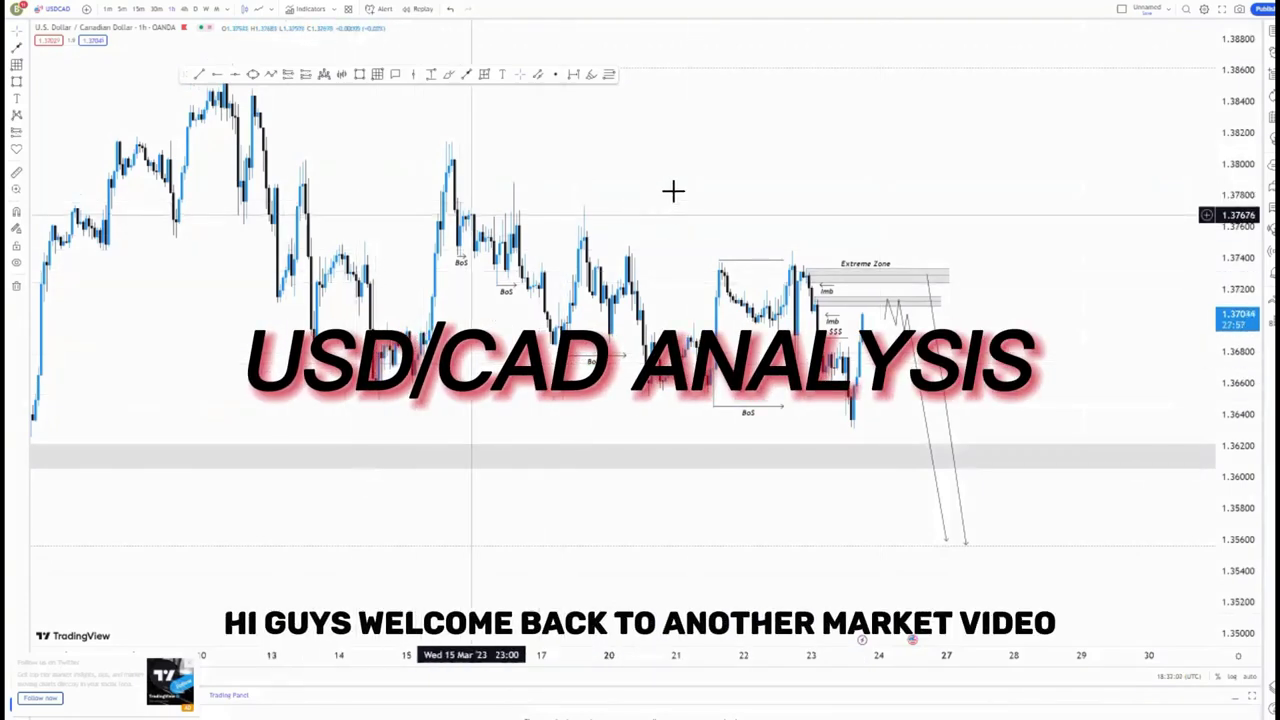
{"action": "left_click_drag", "start_coordinate": [677, 190], "coordinate": [710, 201]}
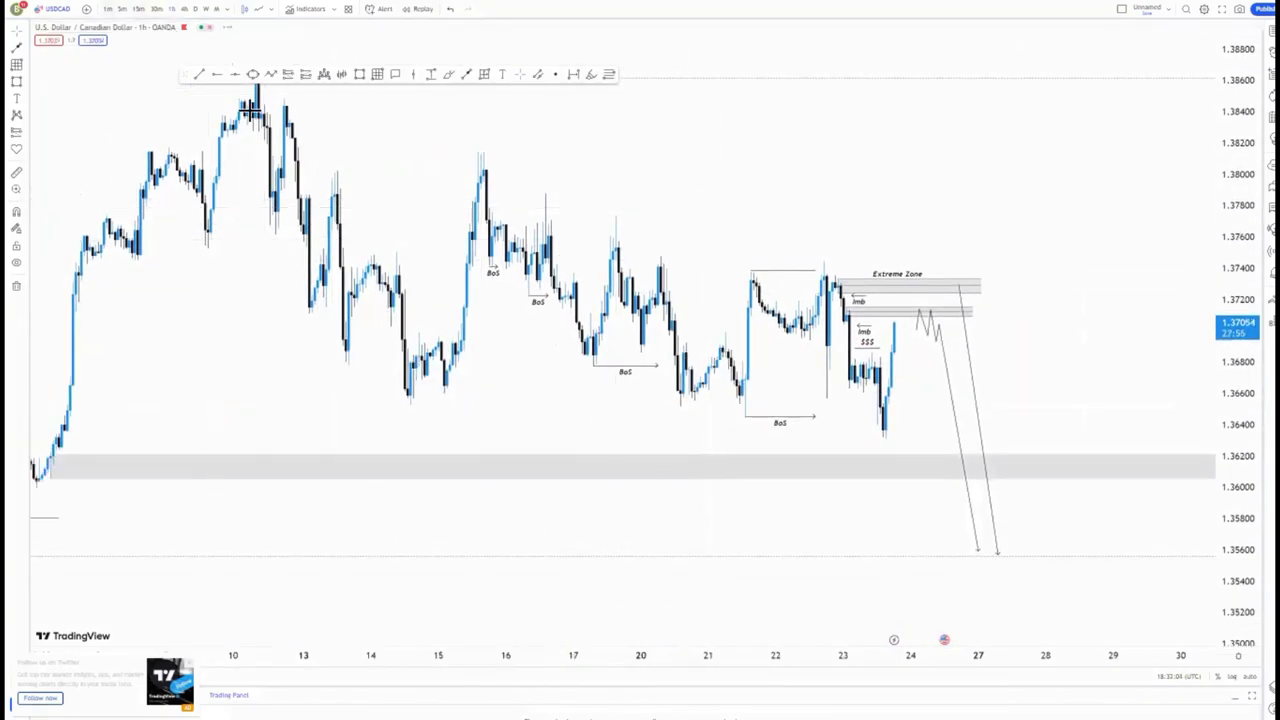
{"action": "scroll", "coordinate": [892, 380], "scroll_direction": "up", "scroll_amount": 3}
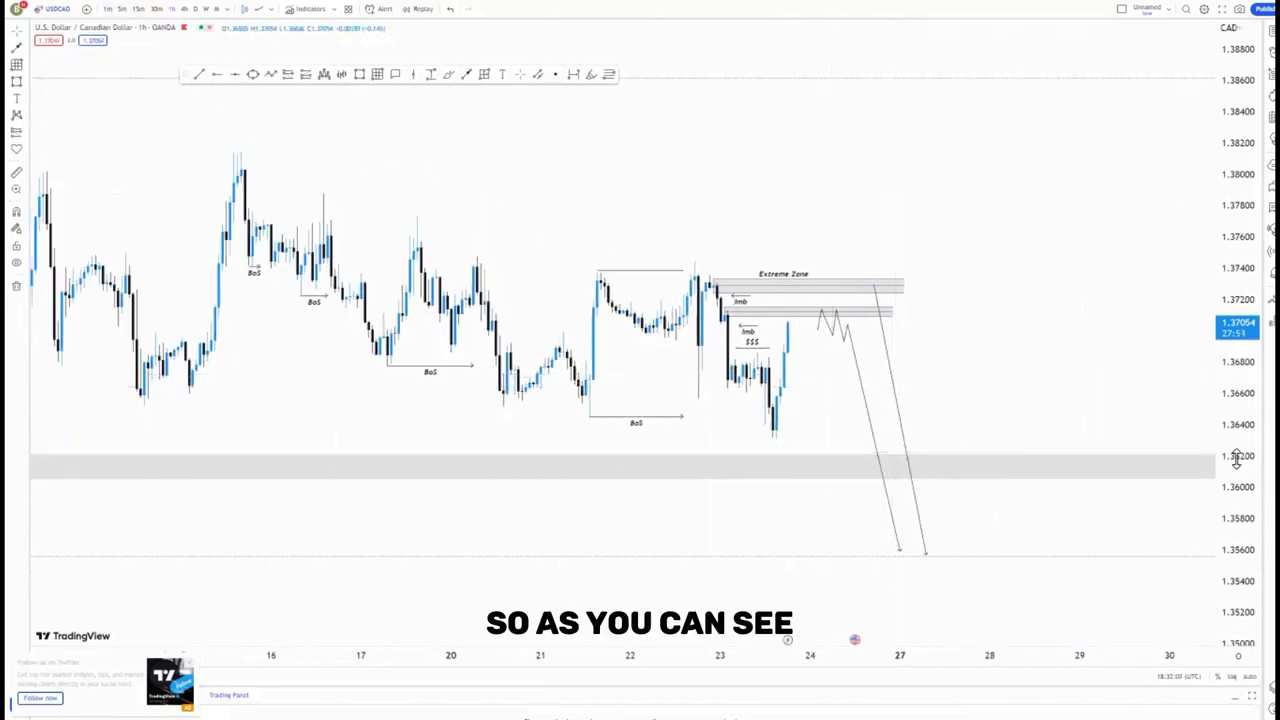
{"action": "left_click_drag", "start_coordinate": [1237, 459], "coordinate": [1237, 420]}
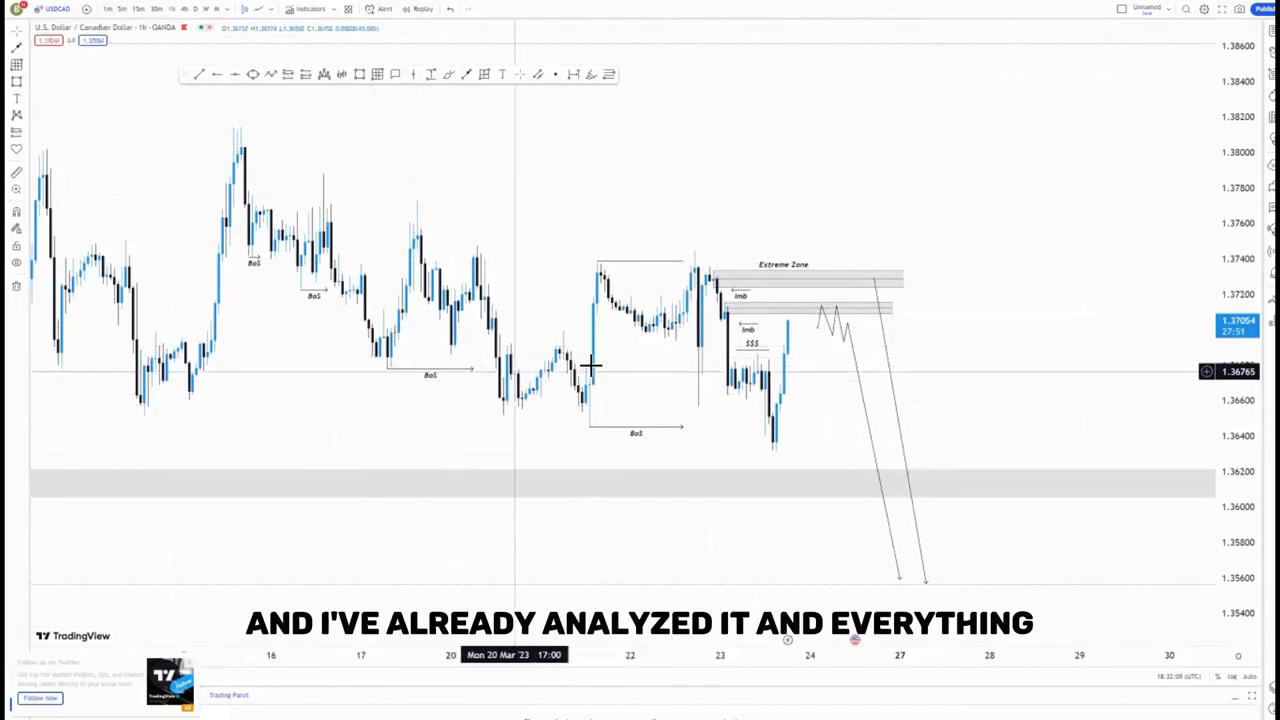
{"action": "scroll", "coordinate": [1021, 388], "scroll_direction": "down", "scroll_amount": 4}
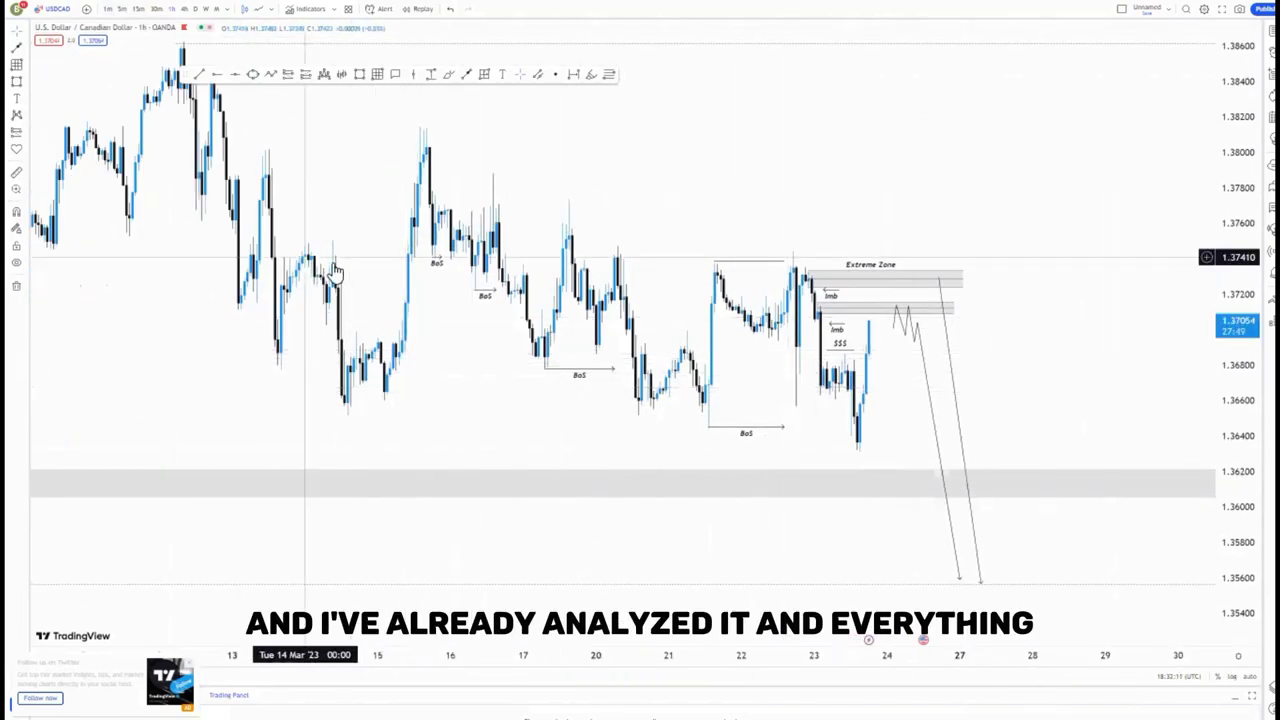
{"action": "scroll", "coordinate": [760, 340], "scroll_direction": "up", "scroll_amount": 2}
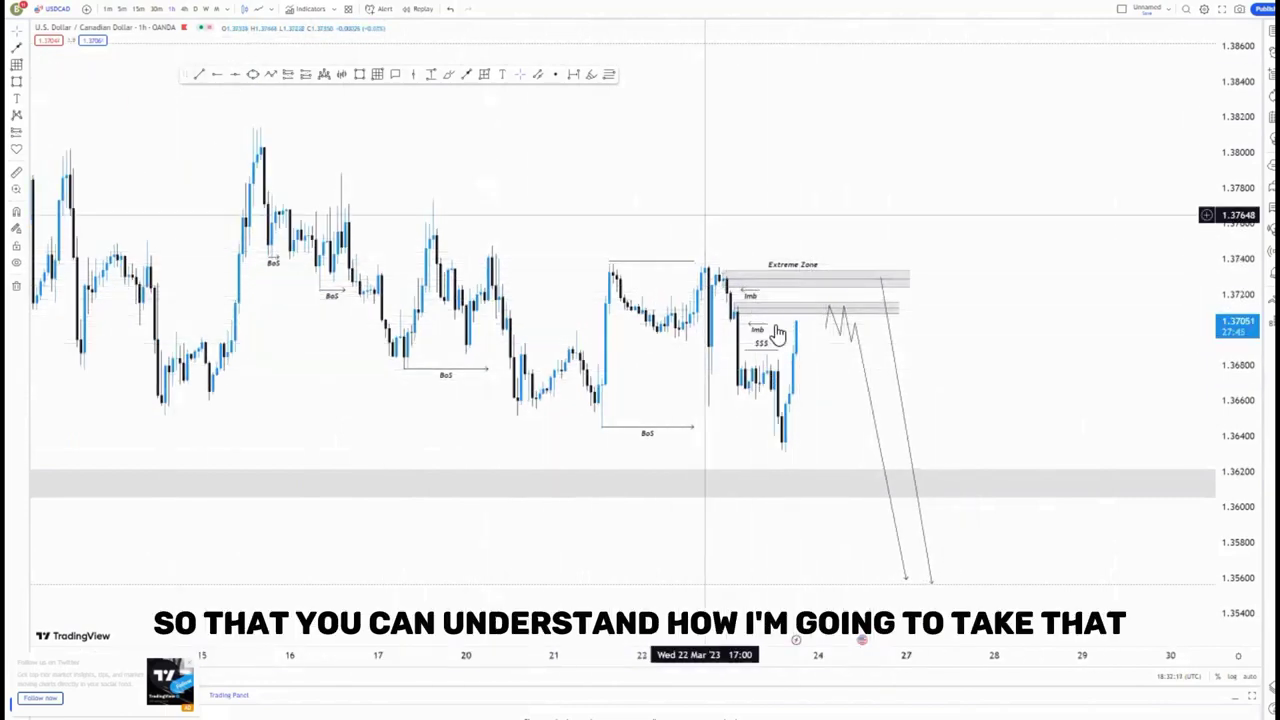
Step: Draw a rectangle over the demand area at the 3 March low, from 1.35665 down to about 1.3555
{"action": "left_click_drag", "start_coordinate": [1028, 380], "coordinate": [1016, 321]}
{"action": "left_click_drag", "start_coordinate": [416, 499], "coordinate": [899, 490]}
{"action": "left_click_drag", "start_coordinate": [325, 484], "coordinate": [682, 474]}
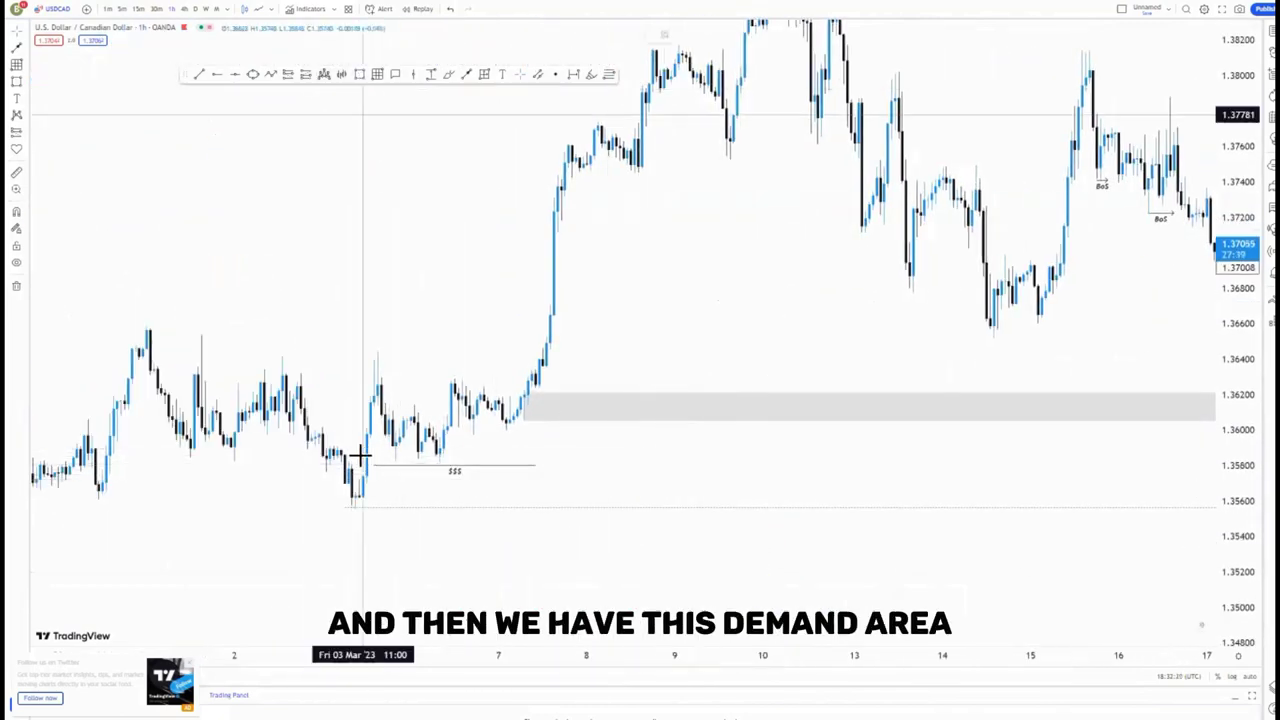
{"action": "left_click", "coordinate": [355, 490]}
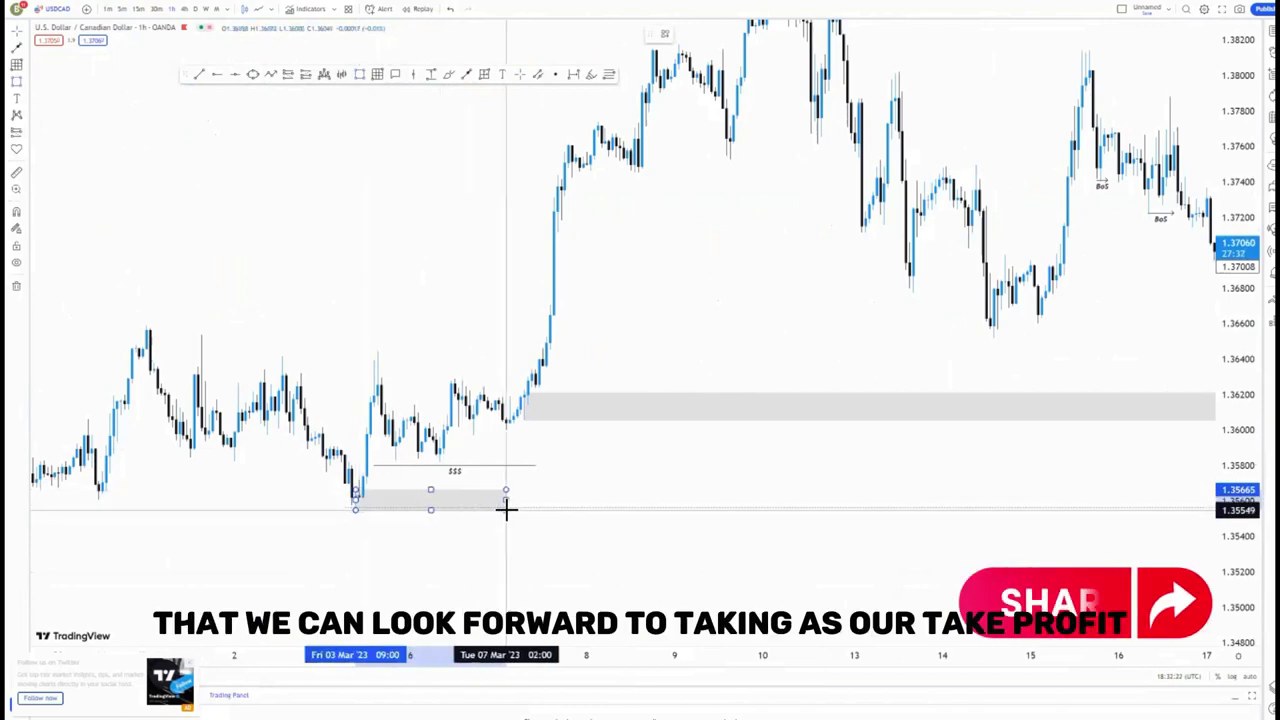
{"action": "left_click", "coordinate": [507, 509]}
Step: Remove all drawings from the chart and switch it to the 4-hour timeframe
{"action": "mouse_move", "coordinate": [551, 464]}
{"action": "left_mouse_down"}
{"action": "mouse_move", "coordinate": [170, 476]}
{"action": "mouse_move", "coordinate": [238, 476]}
{"action": "left_mouse_up"}
{"action": "left_click_drag", "start_coordinate": [792, 359], "coordinate": [288, 410]}
{"action": "left_click_drag", "start_coordinate": [551, 250], "coordinate": [587, 279]}
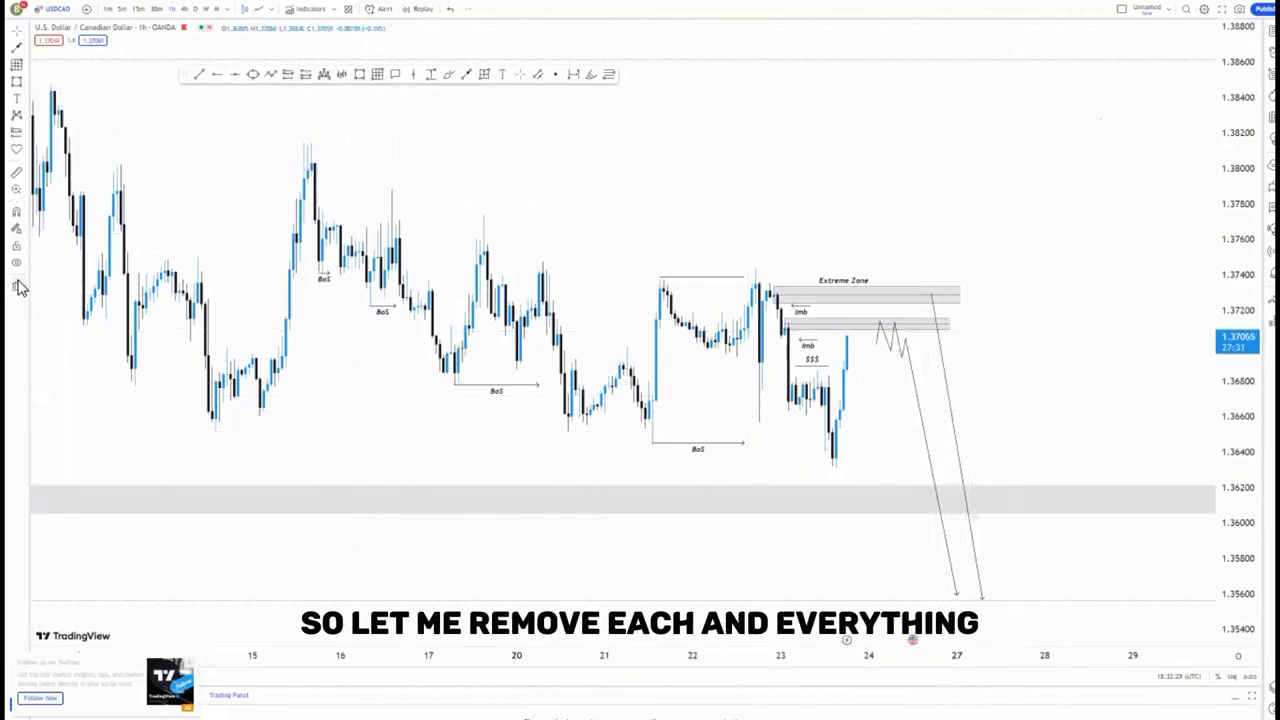
{"action": "left_click", "coordinate": [88, 286]}
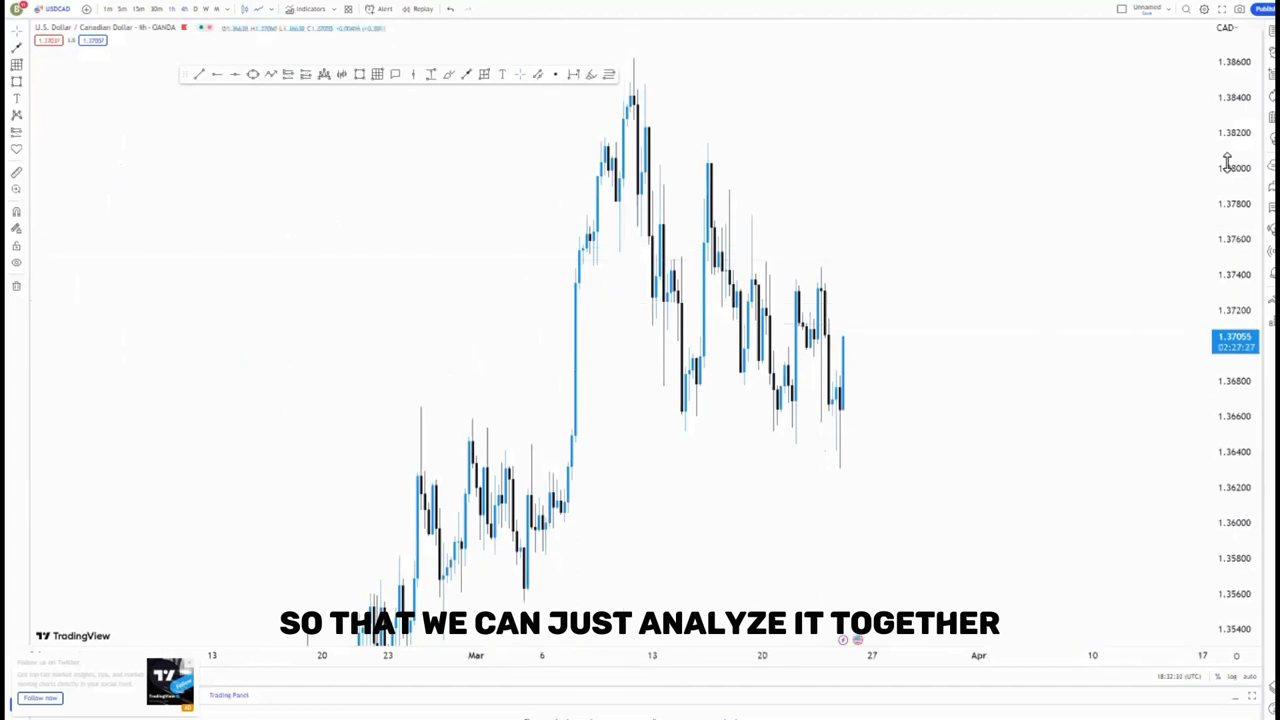
{"action": "left_click_drag", "start_coordinate": [1227, 162], "coordinate": [1217, 415]}
{"action": "left_click_drag", "start_coordinate": [950, 321], "coordinate": [987, 214]}
{"action": "scroll", "coordinate": [897, 414], "scroll_direction": "down", "scroll_amount": 1}
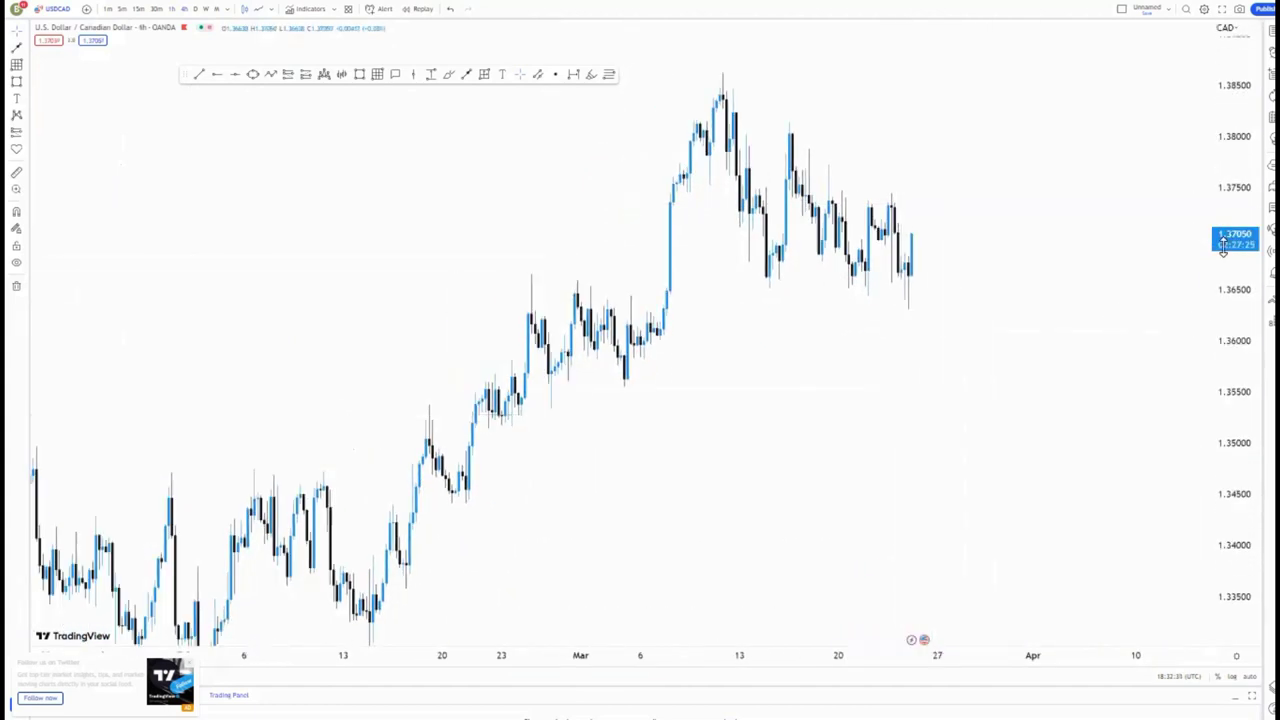
{"action": "left_click_drag", "start_coordinate": [1216, 191], "coordinate": [1216, 335]}
{"action": "left_click_drag", "start_coordinate": [825, 448], "coordinate": [840, 425]}
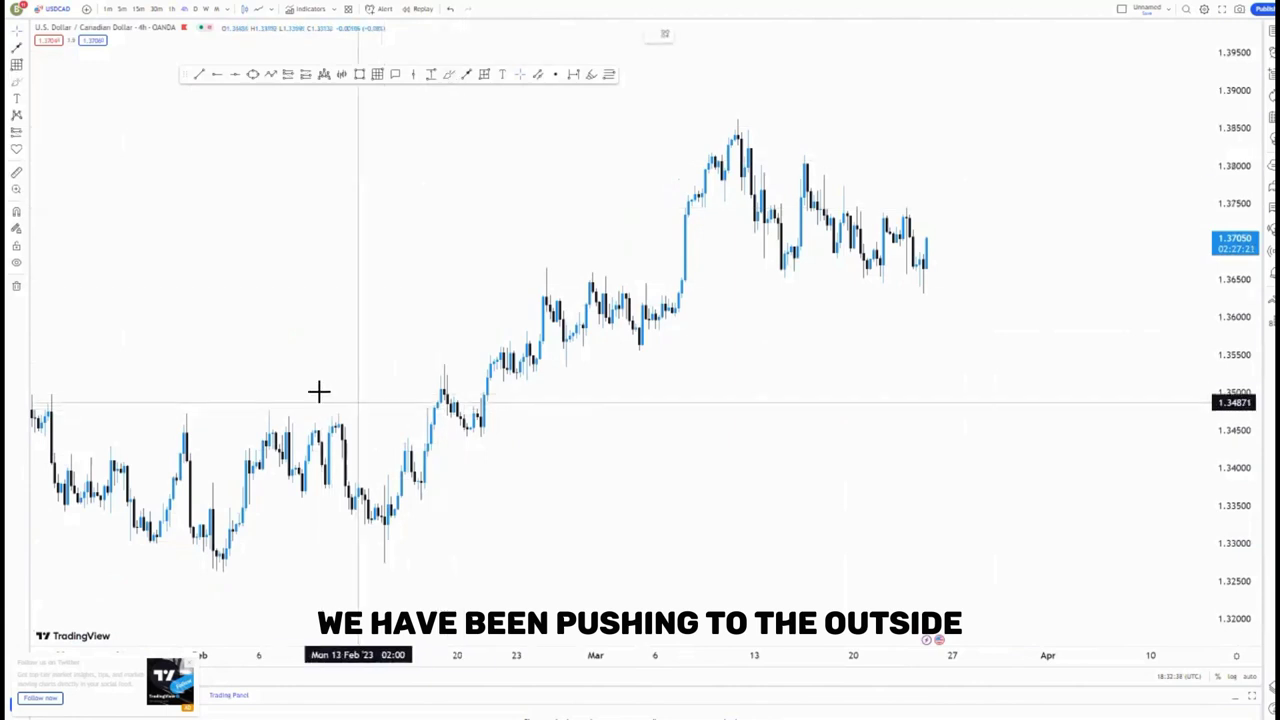
Step: Mark the rising swing highs and lows and the mid-March low with brush strokes, and clear all the marks
{"action": "left_click_drag", "start_coordinate": [320, 391], "coordinate": [365, 398]}
{"action": "left_click_drag", "start_coordinate": [394, 560], "coordinate": [445, 551]}
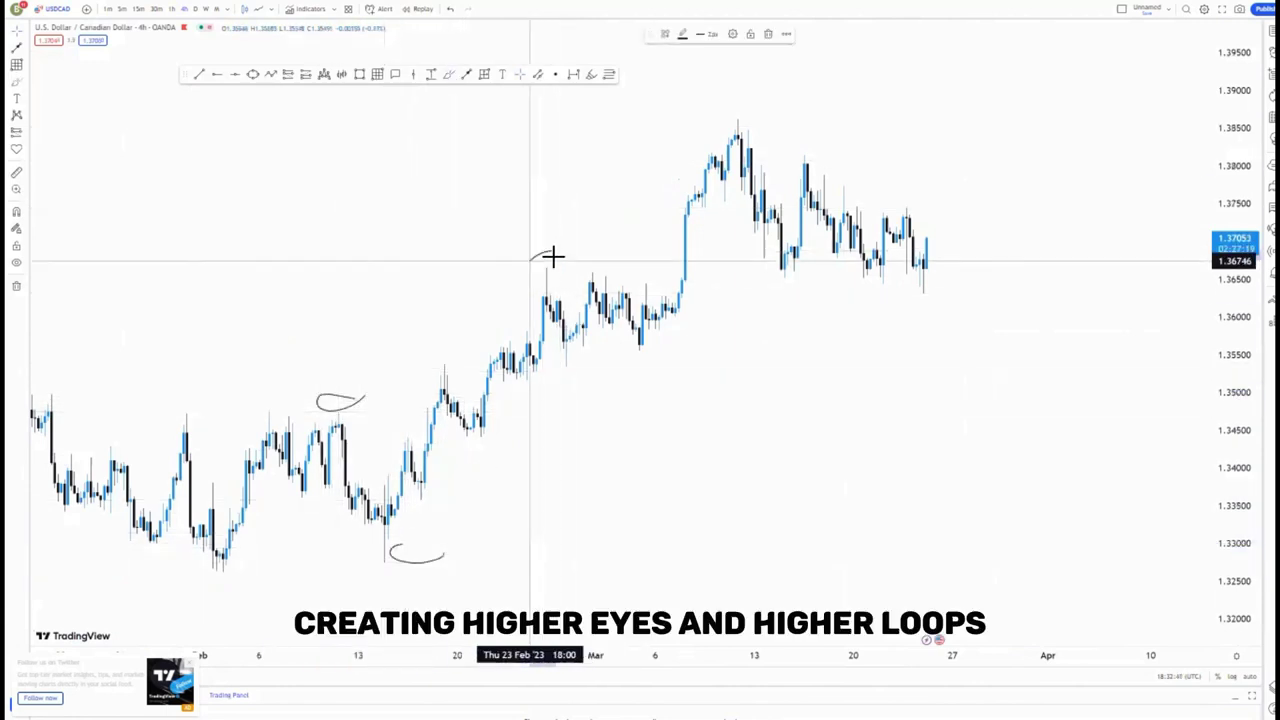
{"action": "left_click_drag", "start_coordinate": [552, 254], "coordinate": [548, 280]}
{"action": "left_click_drag", "start_coordinate": [645, 340], "coordinate": [686, 344]}
{"action": "left_click_drag", "start_coordinate": [742, 103], "coordinate": [737, 129]}
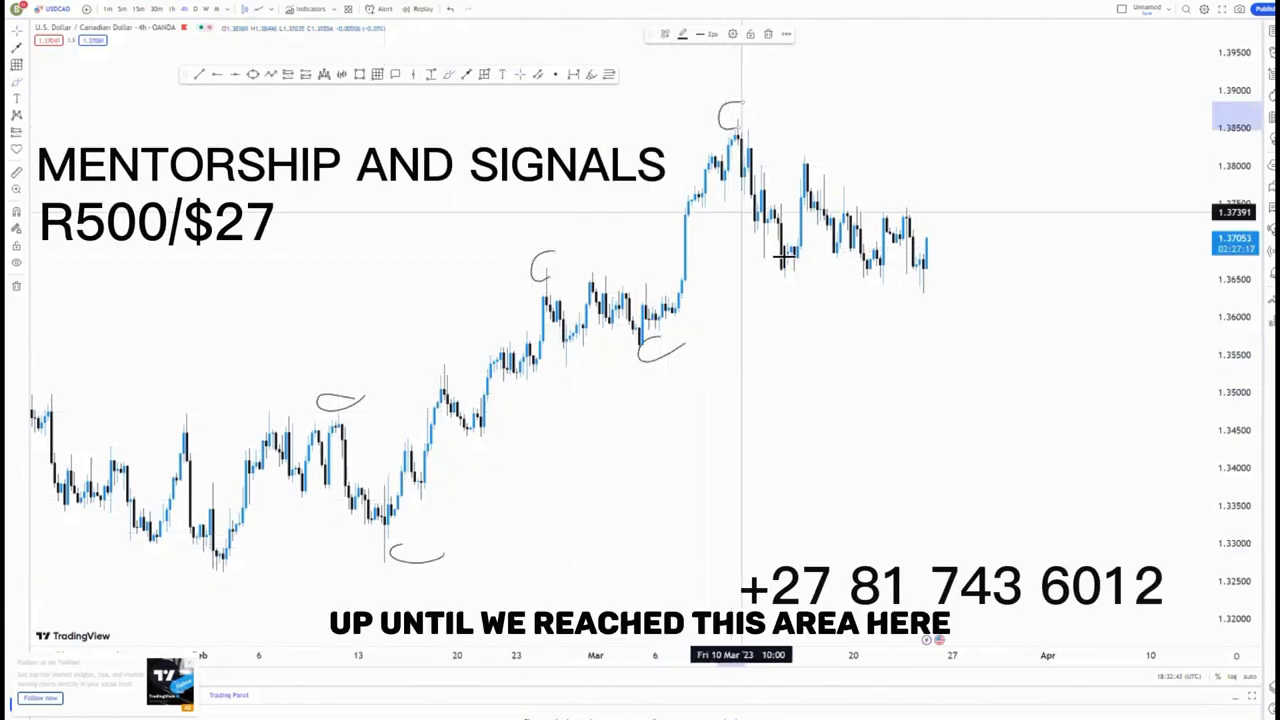
{"action": "mouse_move", "coordinate": [800, 264]}
{"action": "left_mouse_down"}
{"action": "mouse_move", "coordinate": [778, 276]}
{"action": "mouse_move", "coordinate": [795, 271]}
{"action": "left_mouse_up"}
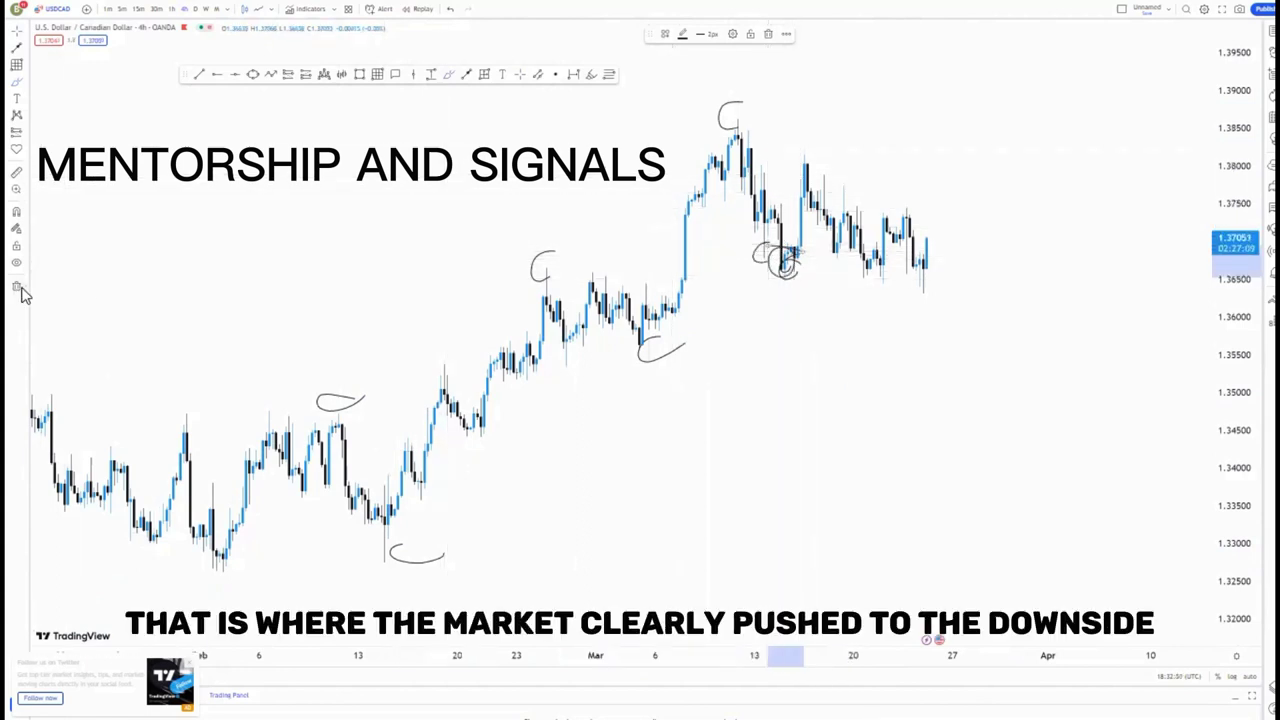
{"action": "left_click", "coordinate": [80, 287]}
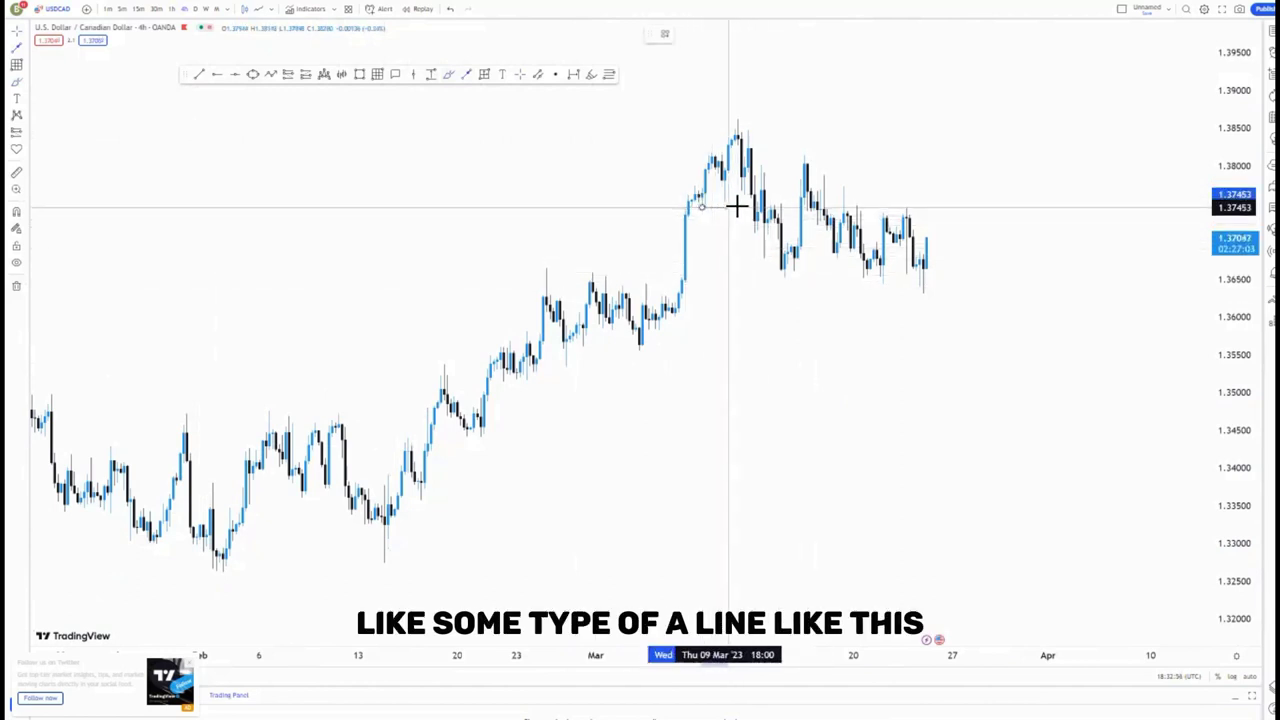
Step: Draw BoS-labelled break-of-structure lines at 1.37453 below the March peak and at 1.36547 from the 14 March low to 20 March
{"action": "left_click", "coordinate": [738, 208]}
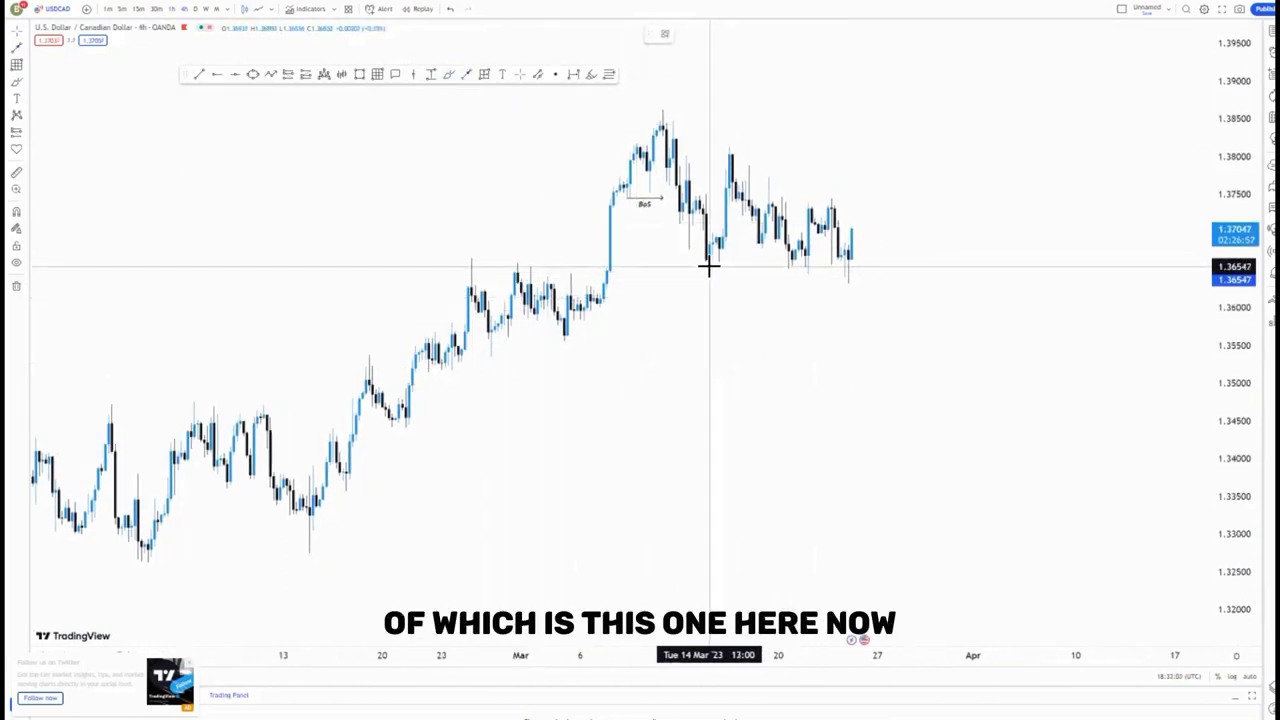
{"action": "left_click", "coordinate": [782, 265]}
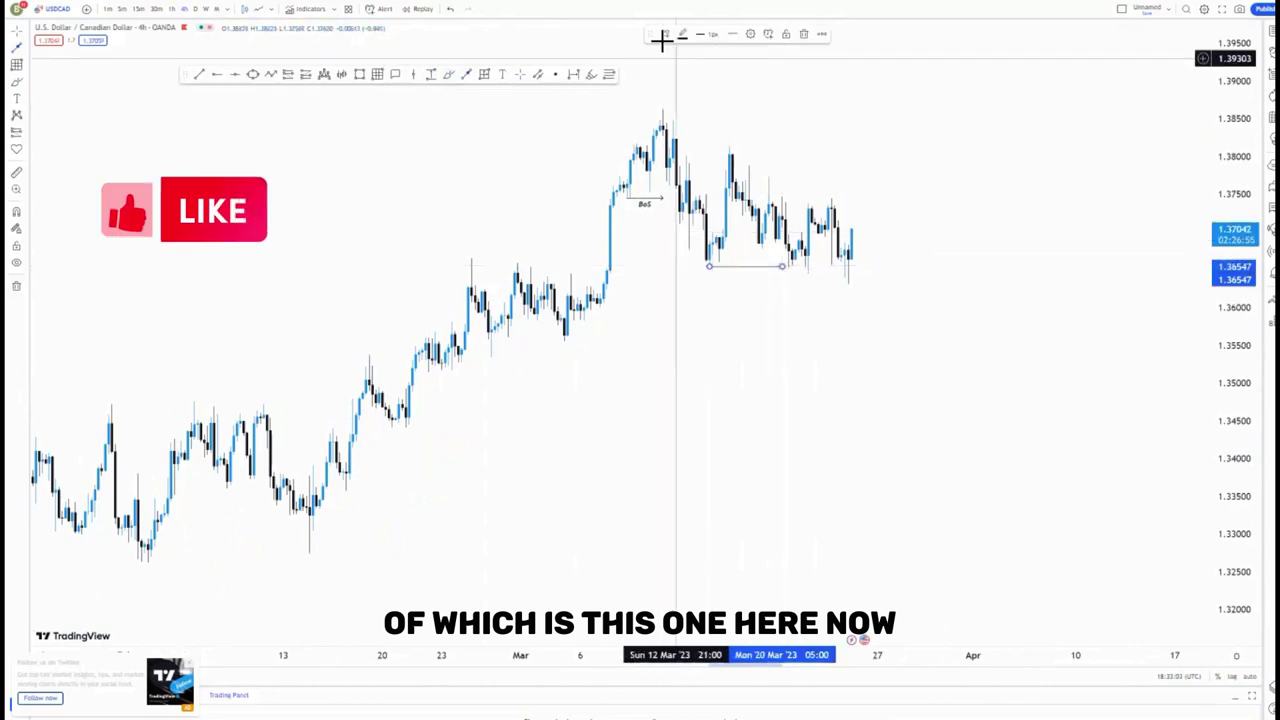
{"action": "left_click", "coordinate": [664, 34]}
{"action": "left_click", "coordinate": [680, 92]}
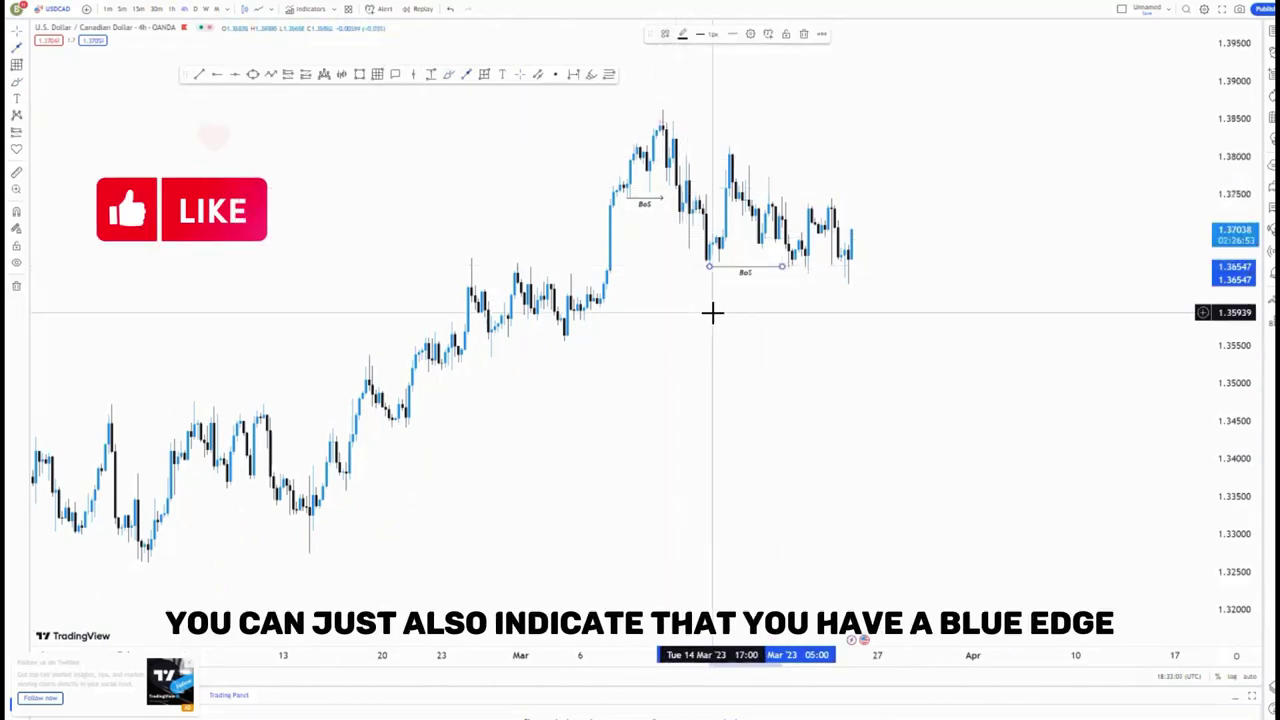
Step: Draw a demand zone from 1.36174 to about 1.3599, spanning 7 to 28 March, and mark the imbalance at 1.36224 using the Imb template
{"action": "left_click_drag", "start_coordinate": [697, 311], "coordinate": [618, 302]}
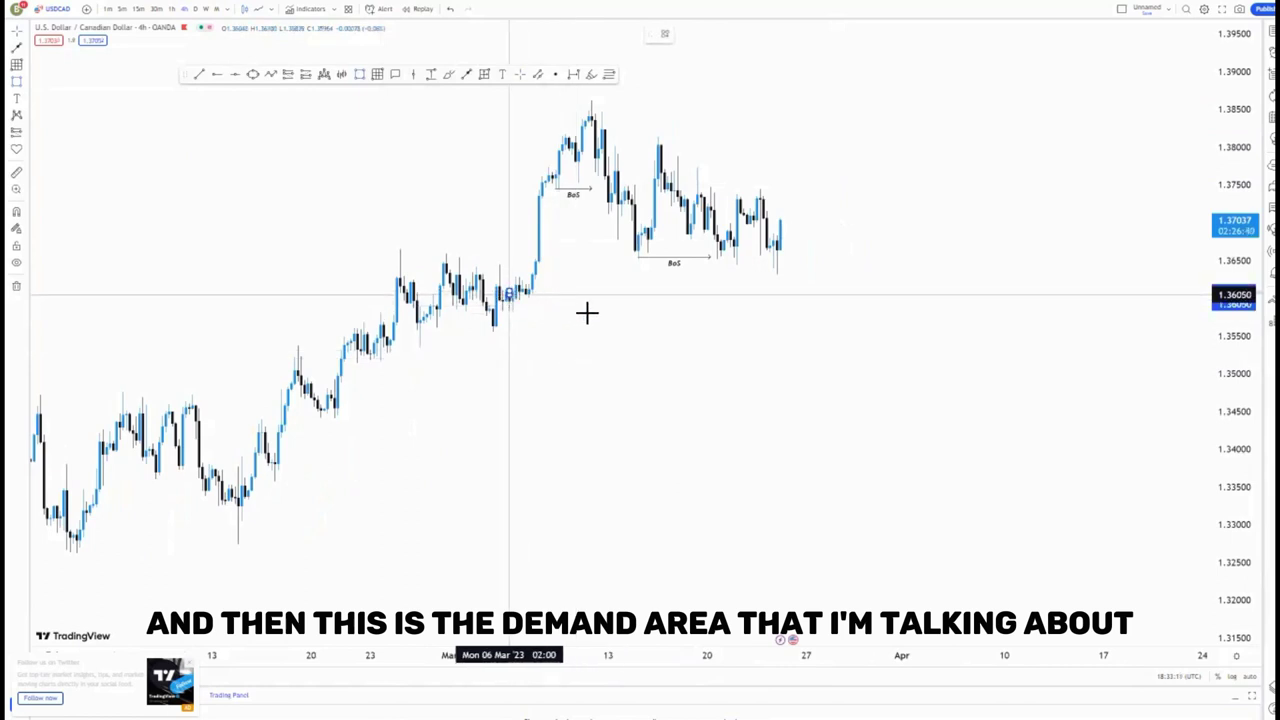
{"action": "left_click_drag", "start_coordinate": [509, 293], "coordinate": [837, 307]}
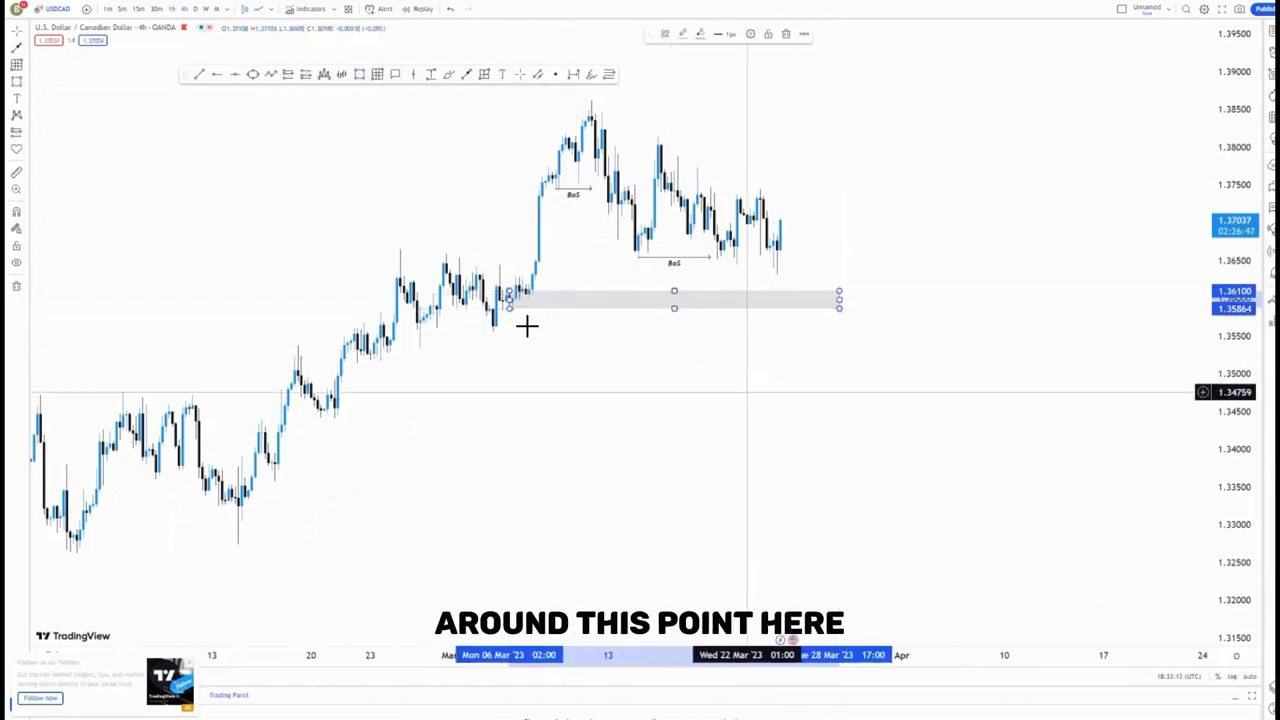
{"action": "mouse_move", "coordinate": [510, 291]}
{"action": "left_mouse_down"}
{"action": "mouse_move", "coordinate": [530, 287]}
{"action": "mouse_move", "coordinate": [529, 301]}
{"action": "left_mouse_up"}
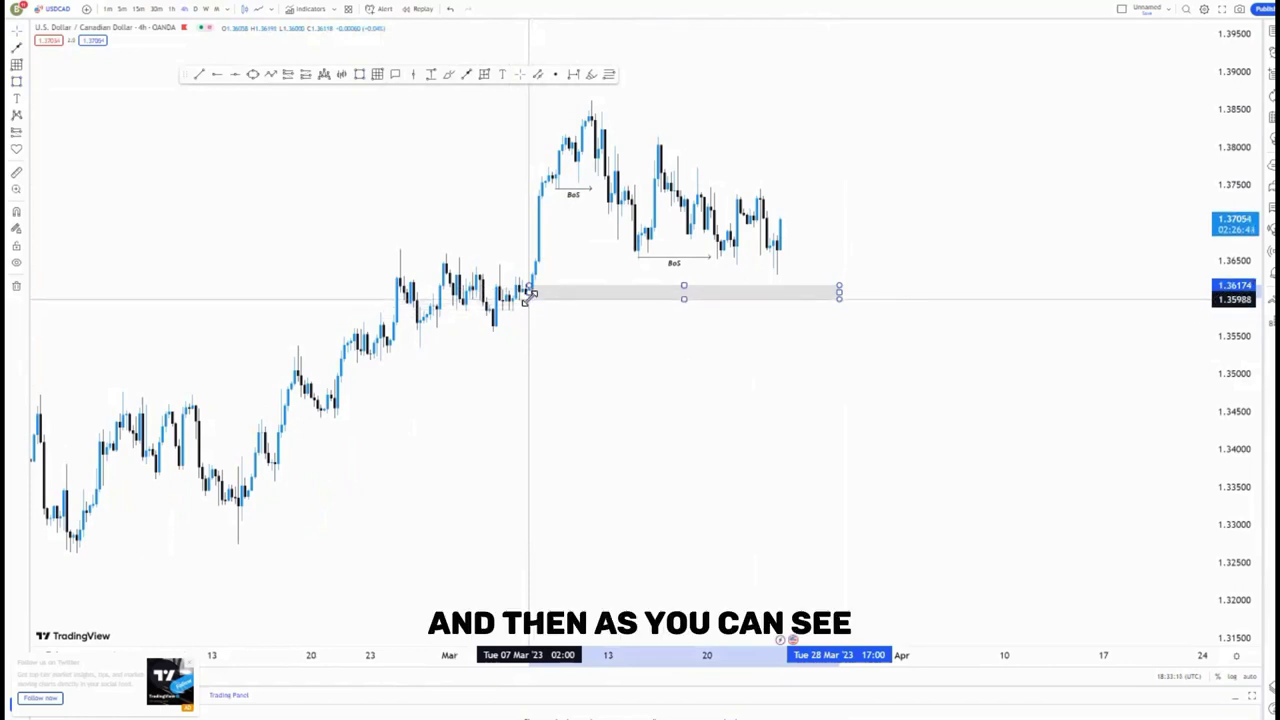
{"action": "left_click", "coordinate": [644, 357]}
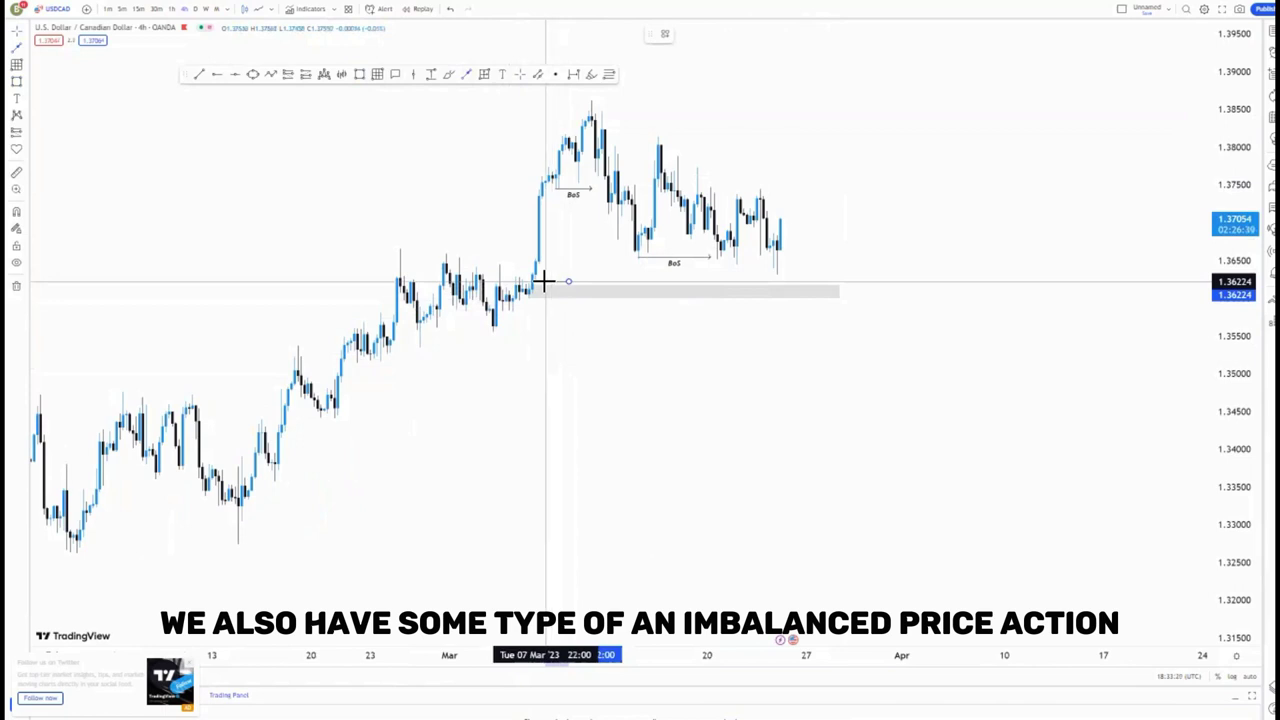
{"action": "left_click", "coordinate": [543, 283]}
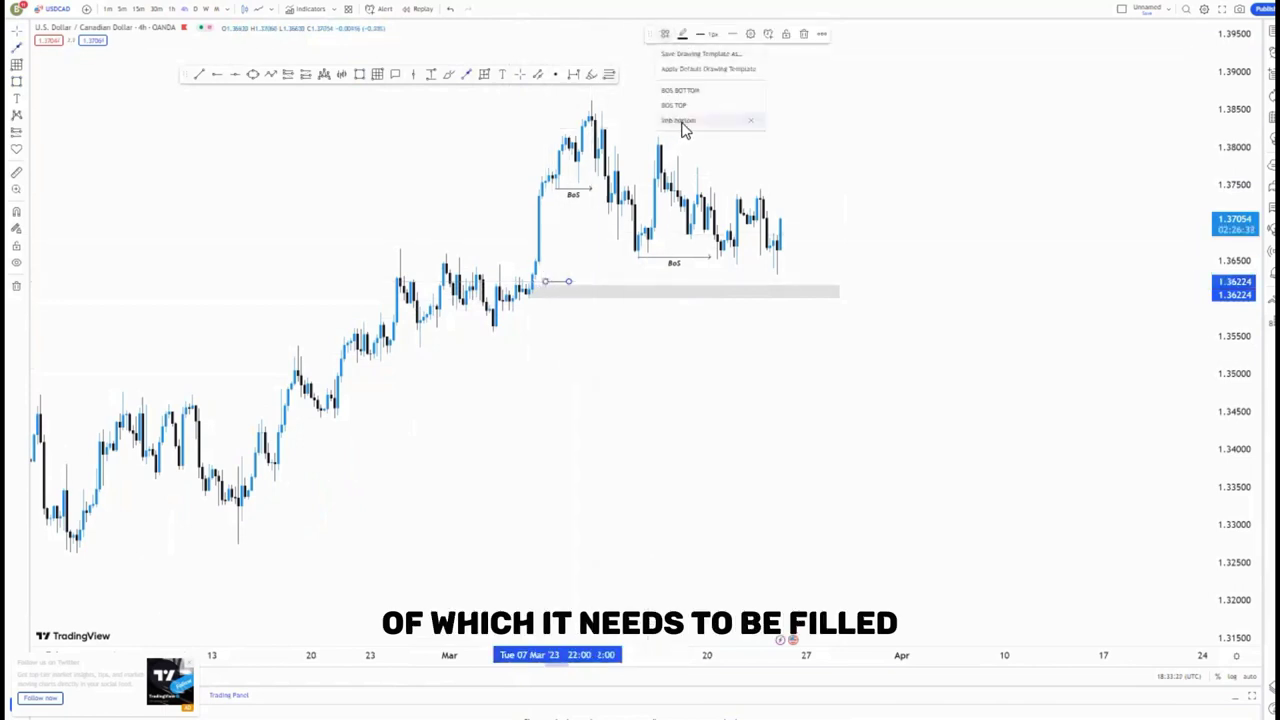
{"action": "left_click", "coordinate": [681, 121]}
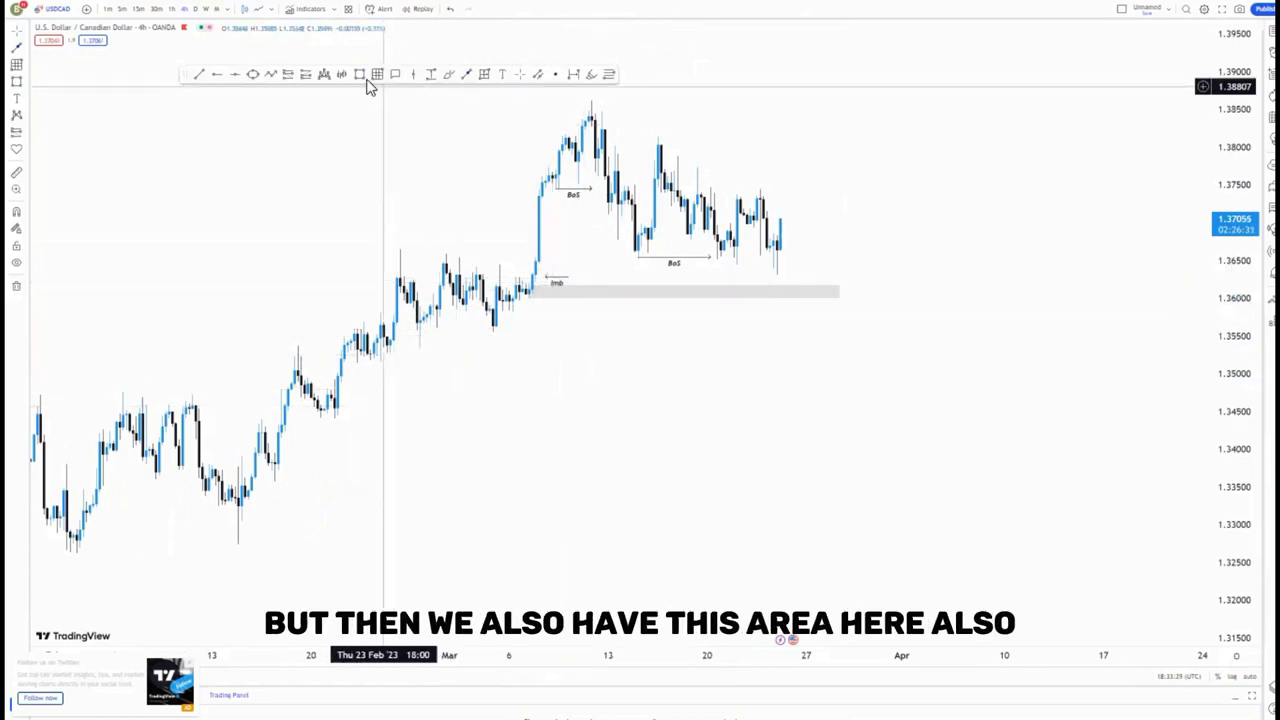
Step: Draw a second demand zone at about 1.3585 to 1.3560 and add a liquidity line at 1.35802 using the LIQUIDITY BOOTOM template
{"action": "mouse_move", "coordinate": [495, 311]}
{"action": "left_mouse_down"}
{"action": "mouse_move", "coordinate": [660, 331]}
{"action": "mouse_move", "coordinate": [885, 328]}
{"action": "left_mouse_up"}
{"action": "left_click", "coordinate": [574, 360]}
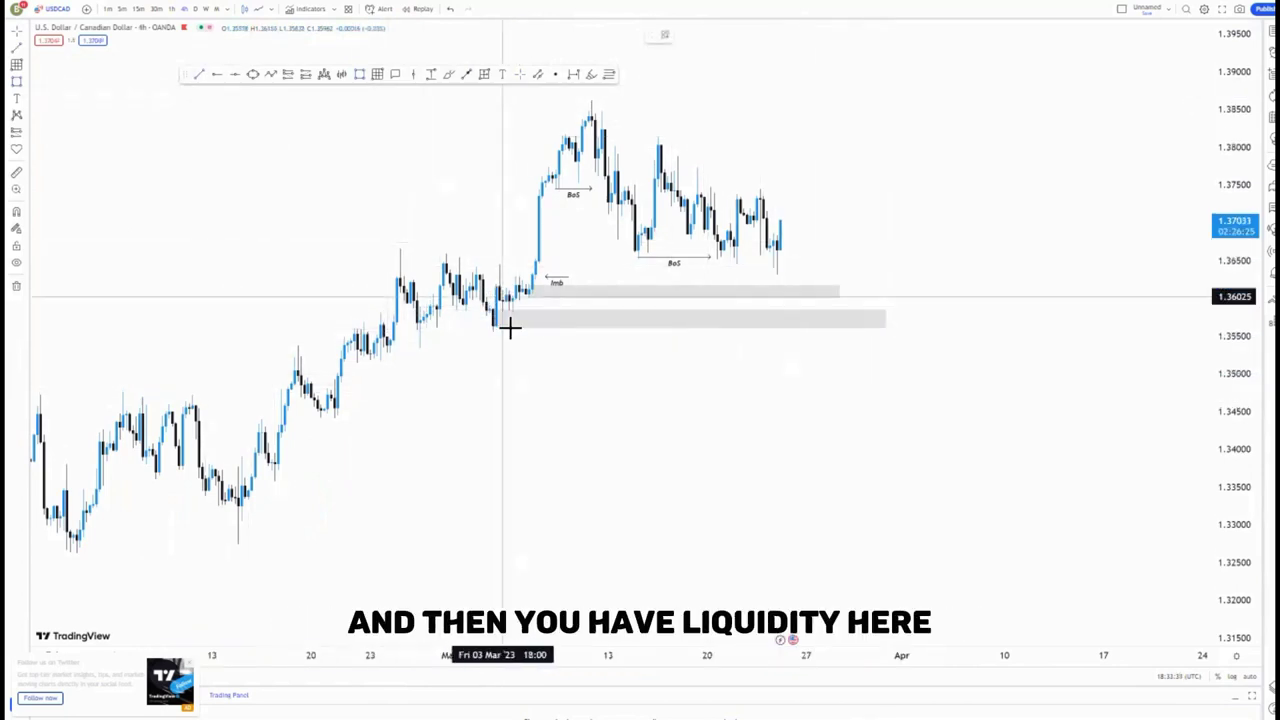
{"action": "left_click", "coordinate": [500, 313]}
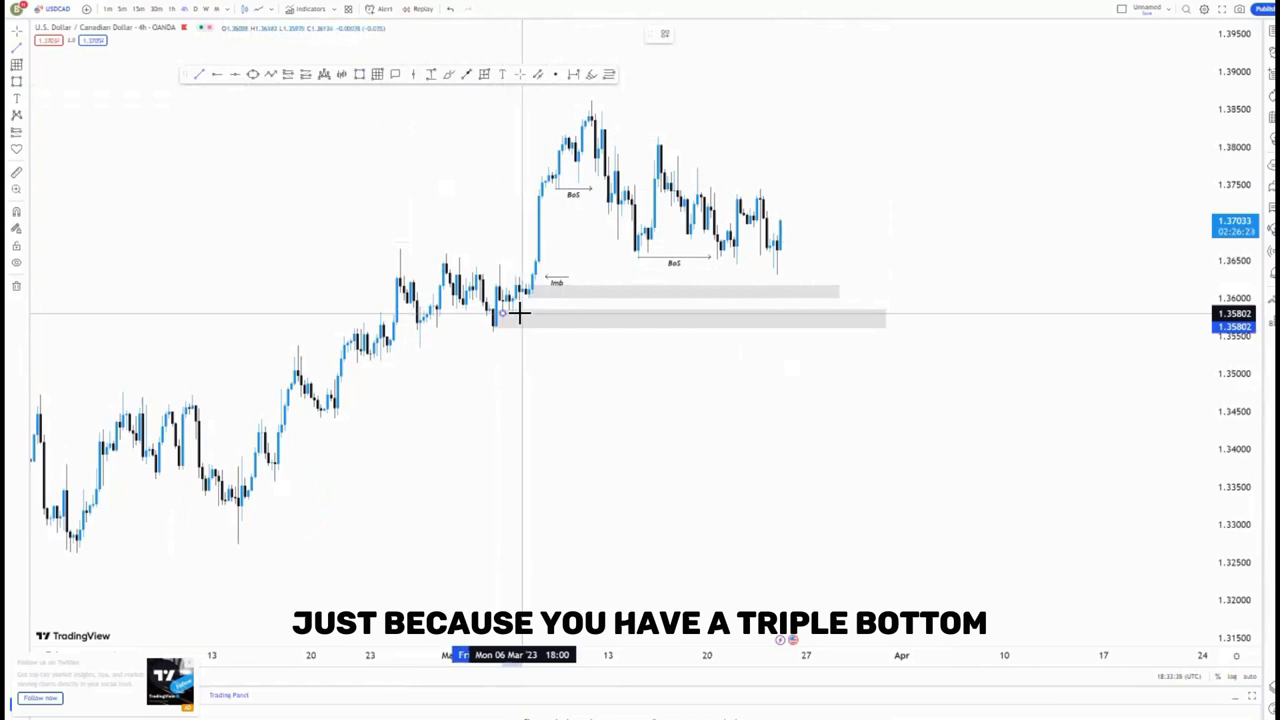
{"action": "left_click", "coordinate": [520, 313]}
{"action": "left_click", "coordinate": [665, 34]}
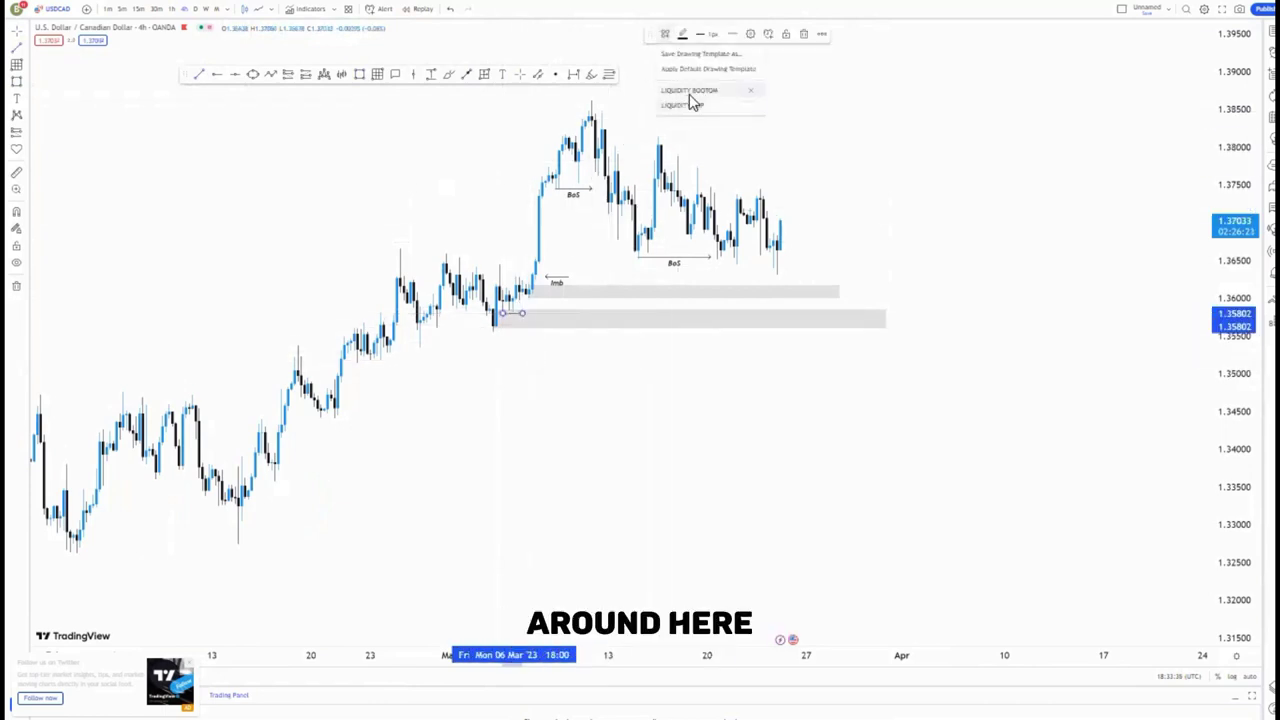
{"action": "left_click", "coordinate": [690, 95]}
Step: Switch the chart to the 1-hour timeframe
{"action": "left_click_drag", "start_coordinate": [612, 416], "coordinate": [596, 419]}
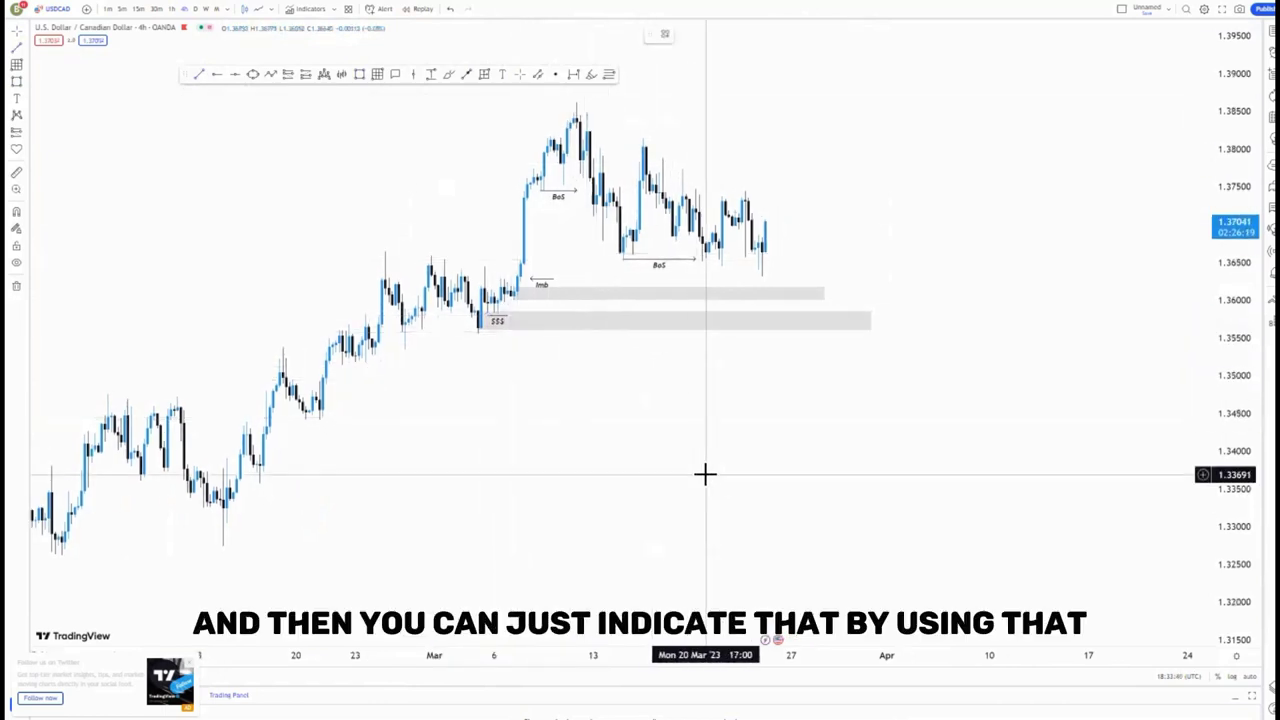
{"action": "left_click_drag", "start_coordinate": [695, 478], "coordinate": [669, 486]}
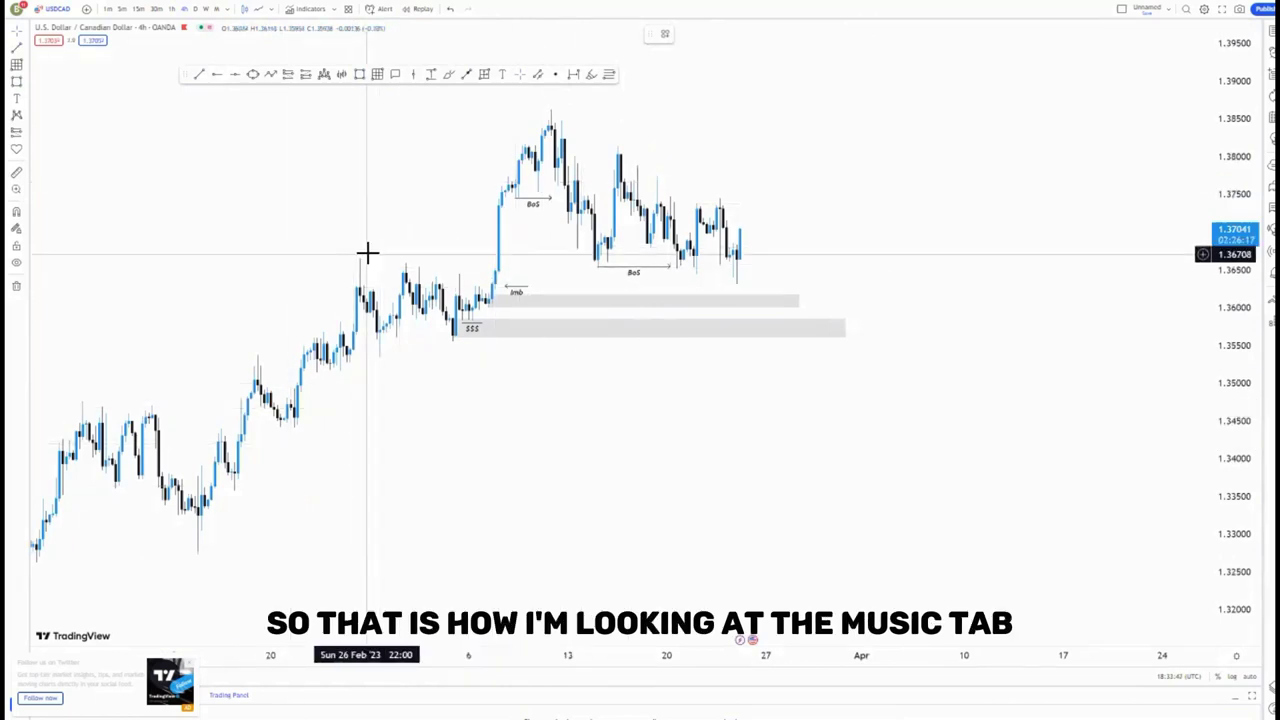
{"action": "left_click", "coordinate": [172, 11]}
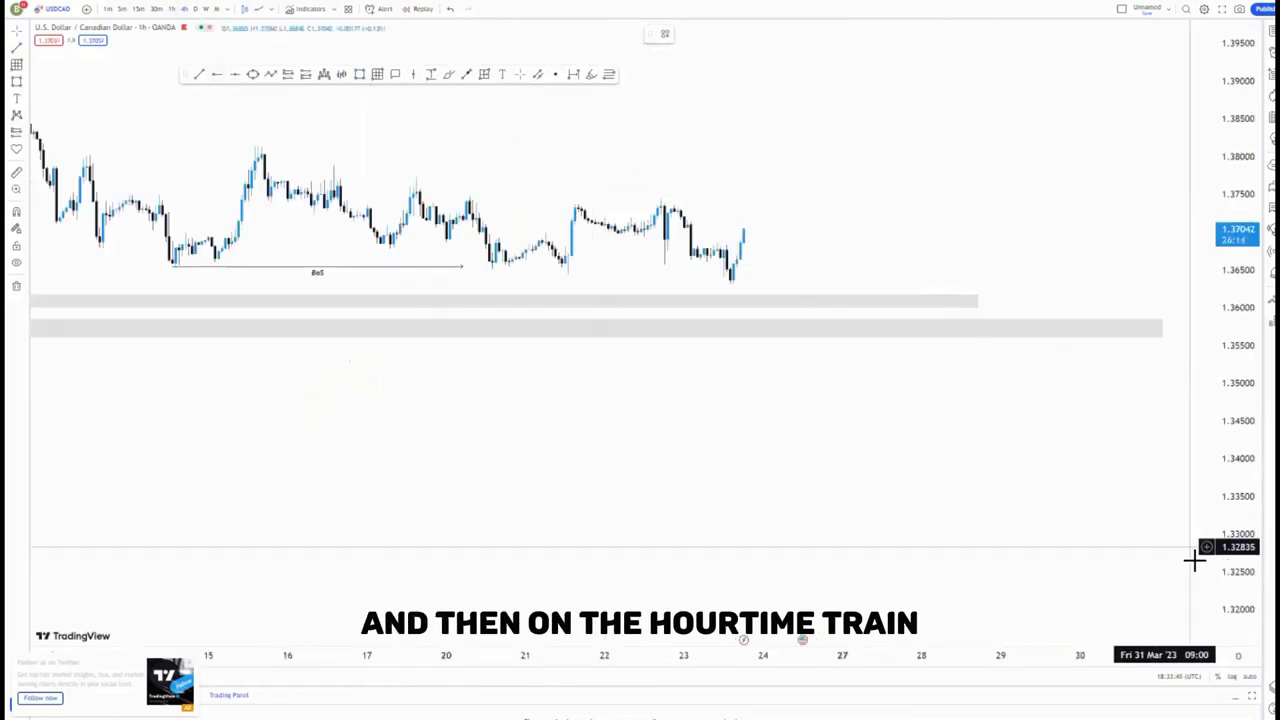
Step: Draw a BoS-labelled break-of-structure line at 1.36448 from the 21 March low to 23 March
{"action": "left_click_drag", "start_coordinate": [1211, 550], "coordinate": [1182, 340]}
{"action": "left_click_drag", "start_coordinate": [562, 388], "coordinate": [667, 617]}
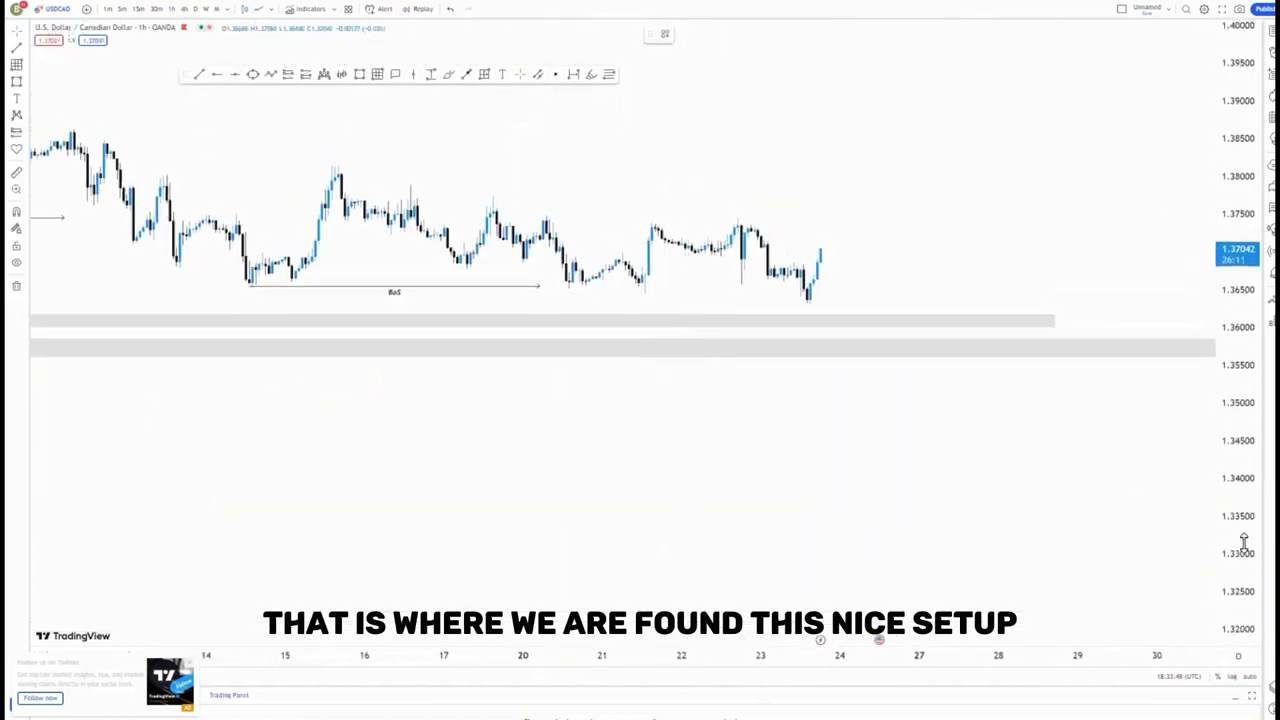
{"action": "left_click_drag", "start_coordinate": [1243, 543], "coordinate": [1227, 345]}
{"action": "left_click_drag", "start_coordinate": [813, 500], "coordinate": [867, 585]}
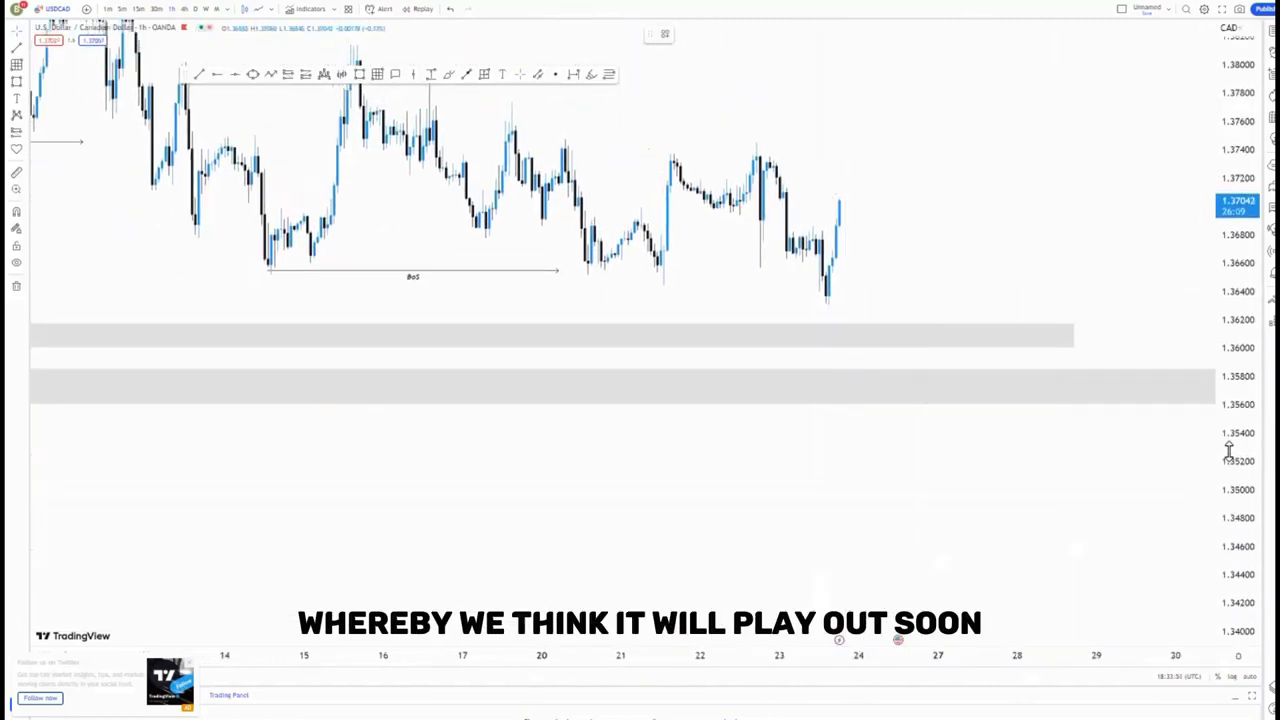
{"action": "left_click_drag", "start_coordinate": [1229, 451], "coordinate": [1227, 366]}
{"action": "left_click_drag", "start_coordinate": [765, 522], "coordinate": [783, 569]}
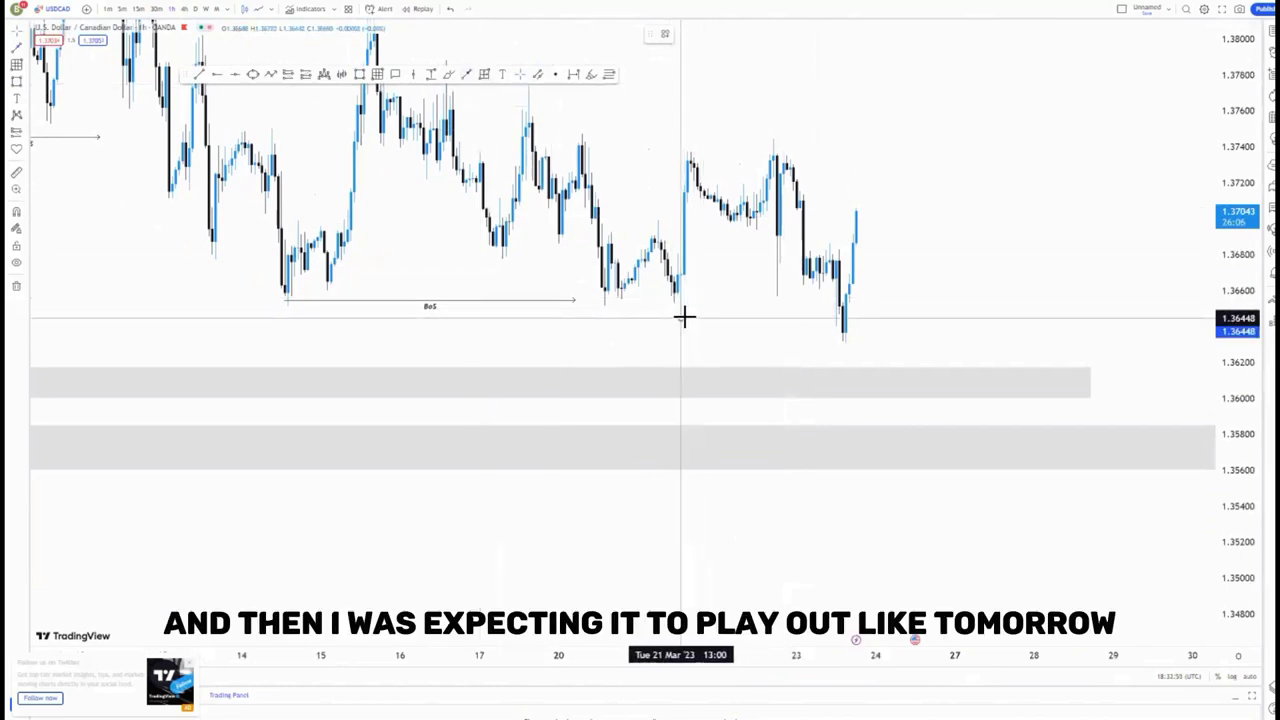
{"action": "left_click", "coordinate": [819, 317]}
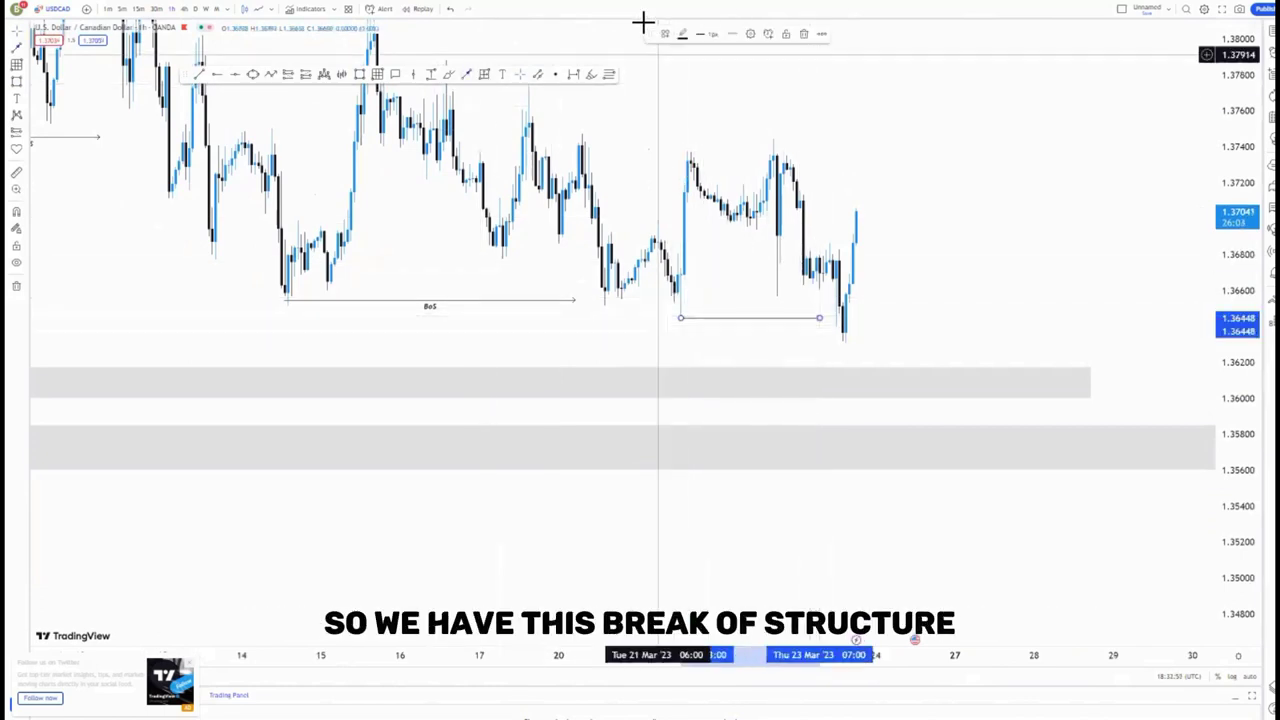
{"action": "left_click", "coordinate": [686, 105]}
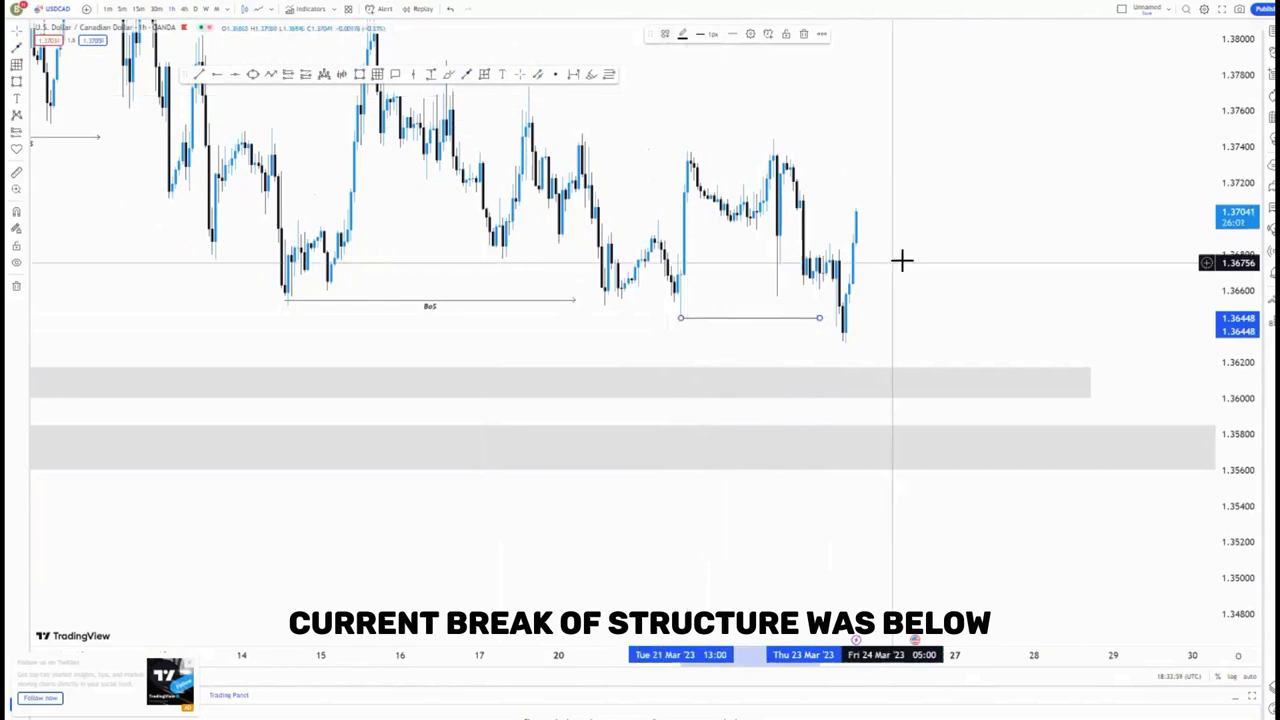
Step: Place a Fib retracement from the 22 March high at 1.37439 to the low at 1.36312 and temporarily circle its upper extreme zone
{"action": "left_click_drag", "start_coordinate": [917, 260], "coordinate": [805, 285]}
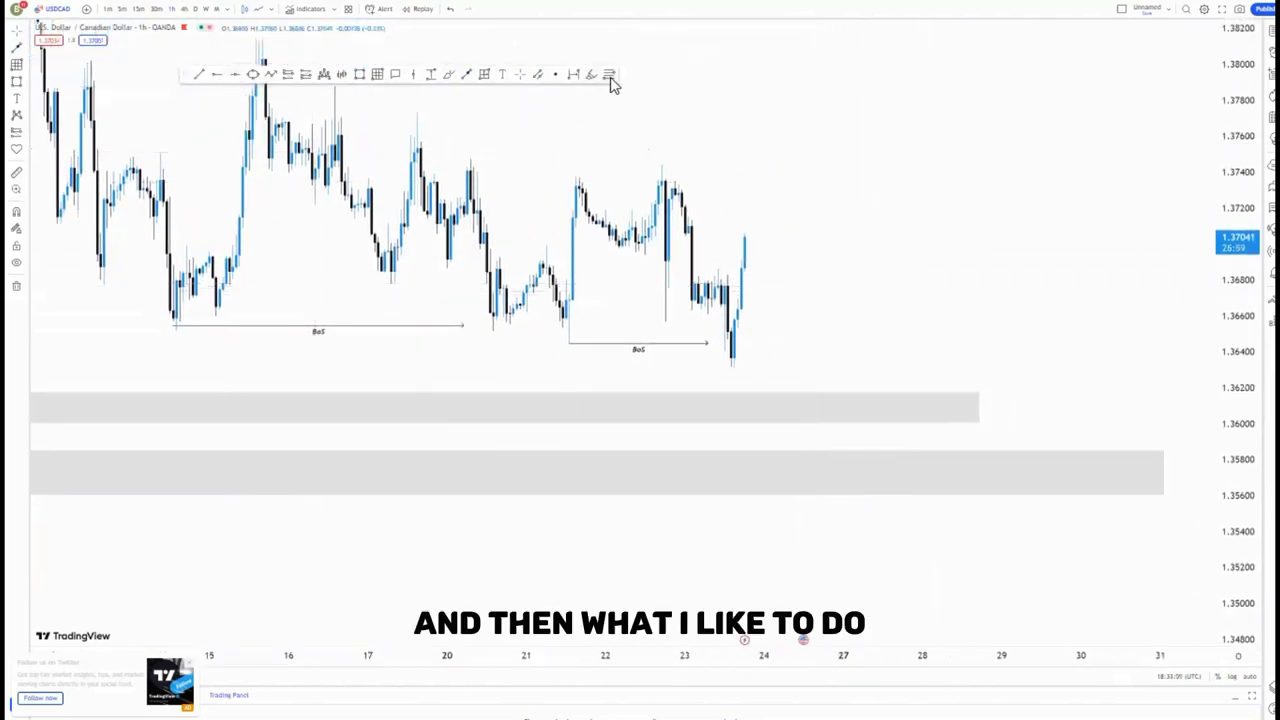
{"action": "left_click", "coordinate": [662, 165]}
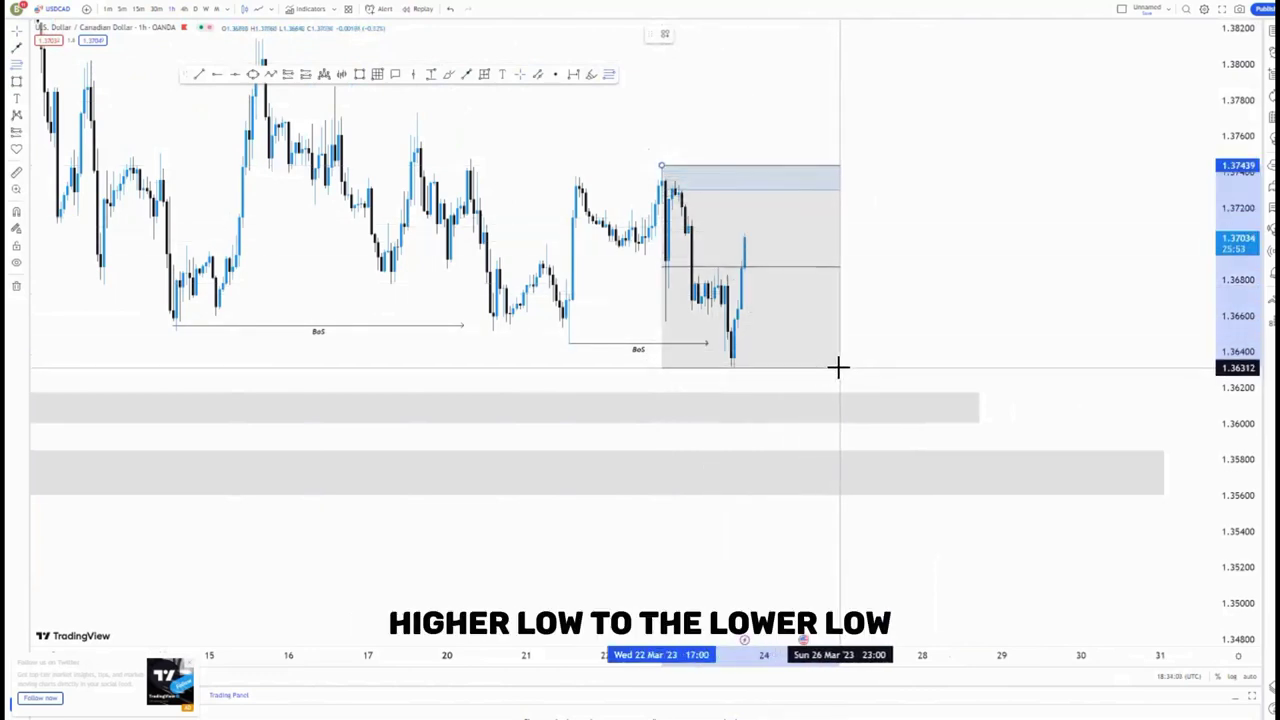
{"action": "left_click", "coordinate": [840, 368]}
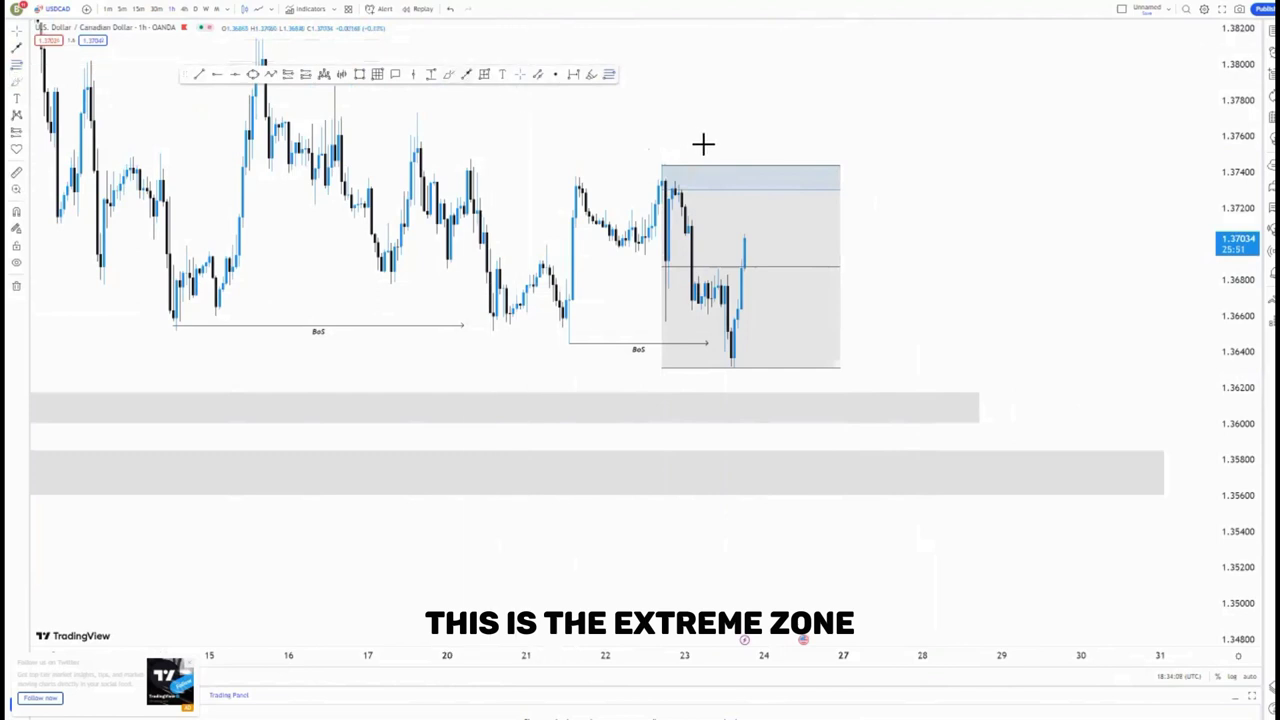
{"action": "left_click_drag", "start_coordinate": [761, 162], "coordinate": [767, 163]}
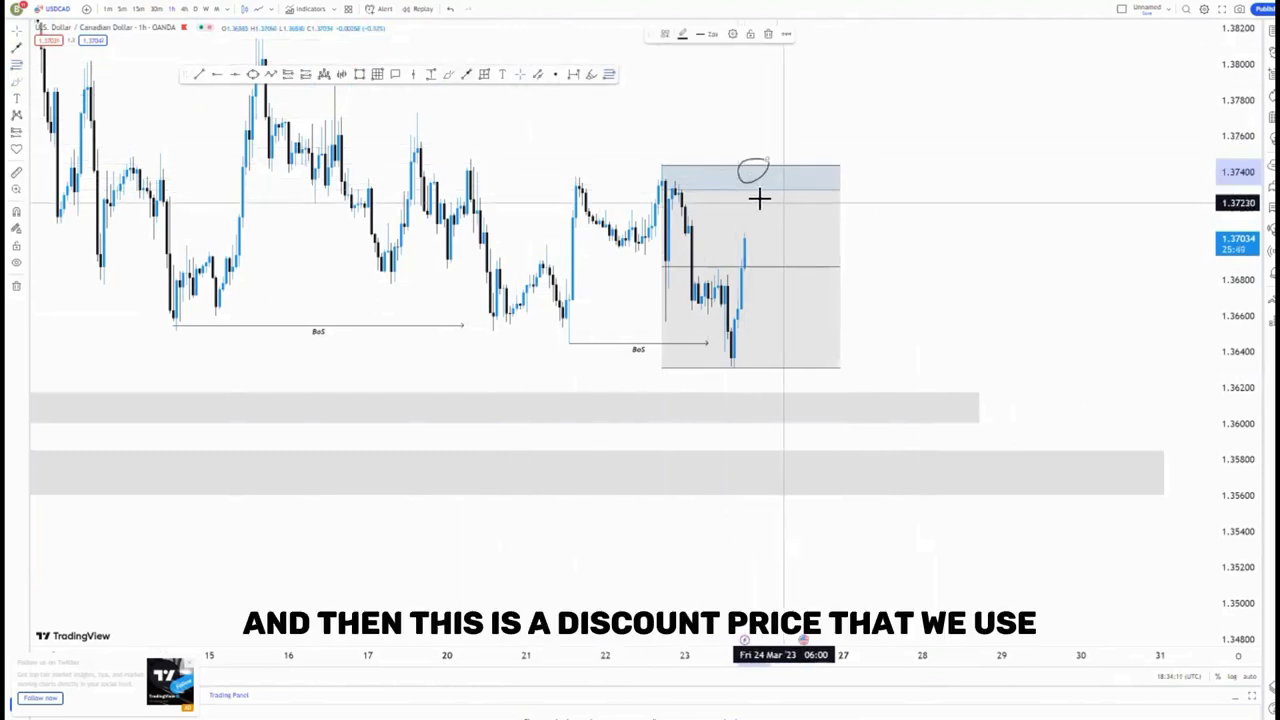
{"action": "left_click_drag", "start_coordinate": [794, 231], "coordinate": [769, 196]}
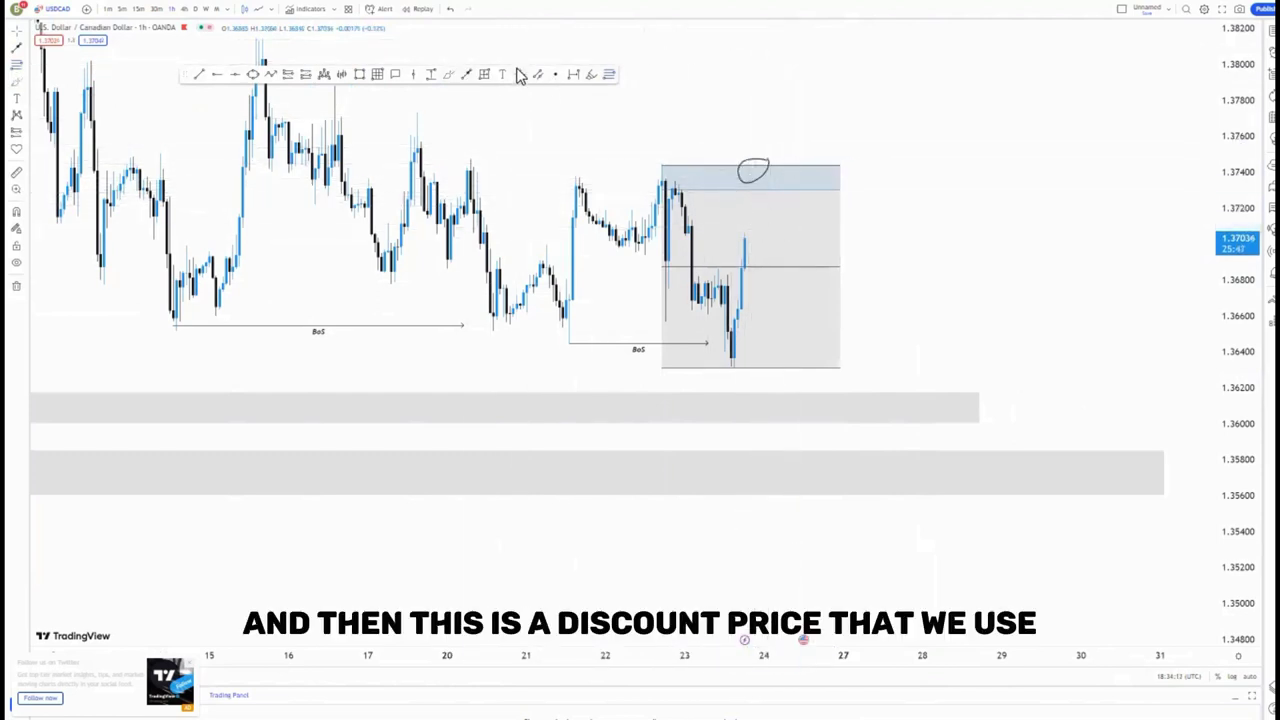
{"action": "left_click", "coordinate": [754, 170]}
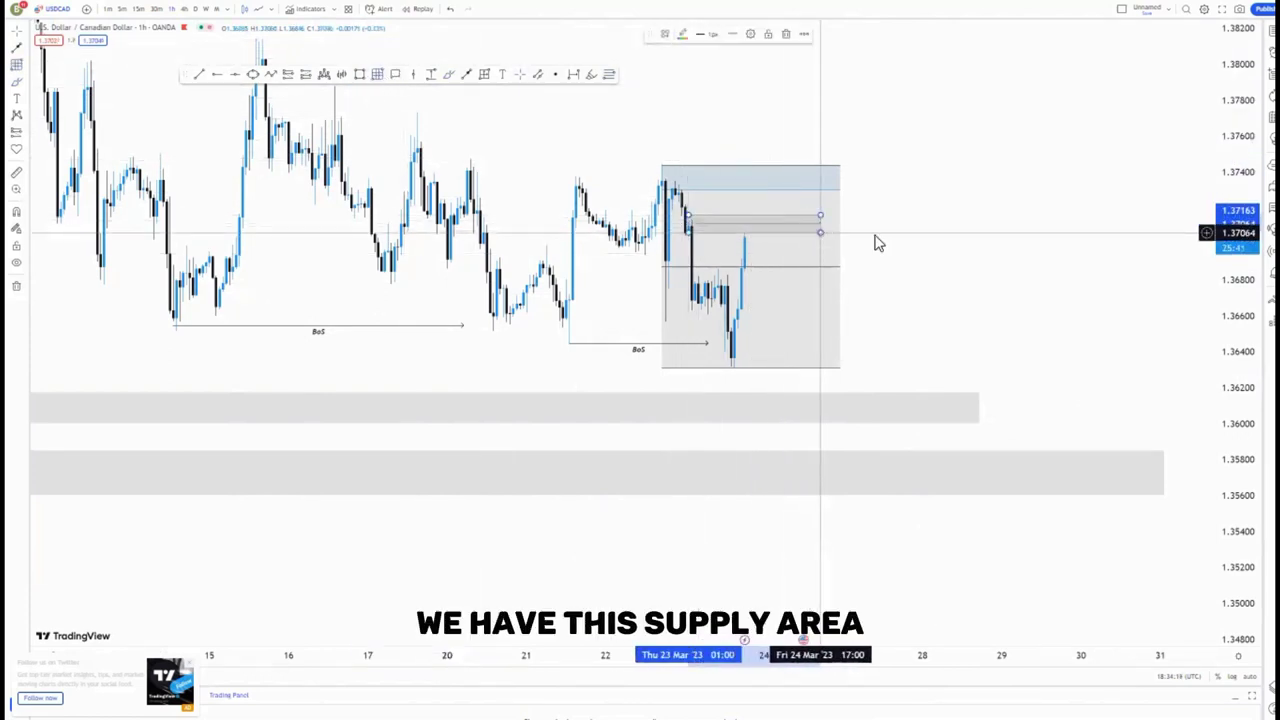
Step: Draw supply zones at 1.37163 to 1.37064 from 23 March and at 1.37324 to 1.37241 from late 22 March
{"action": "left_click_drag", "start_coordinate": [818, 232], "coordinate": [820, 232]}
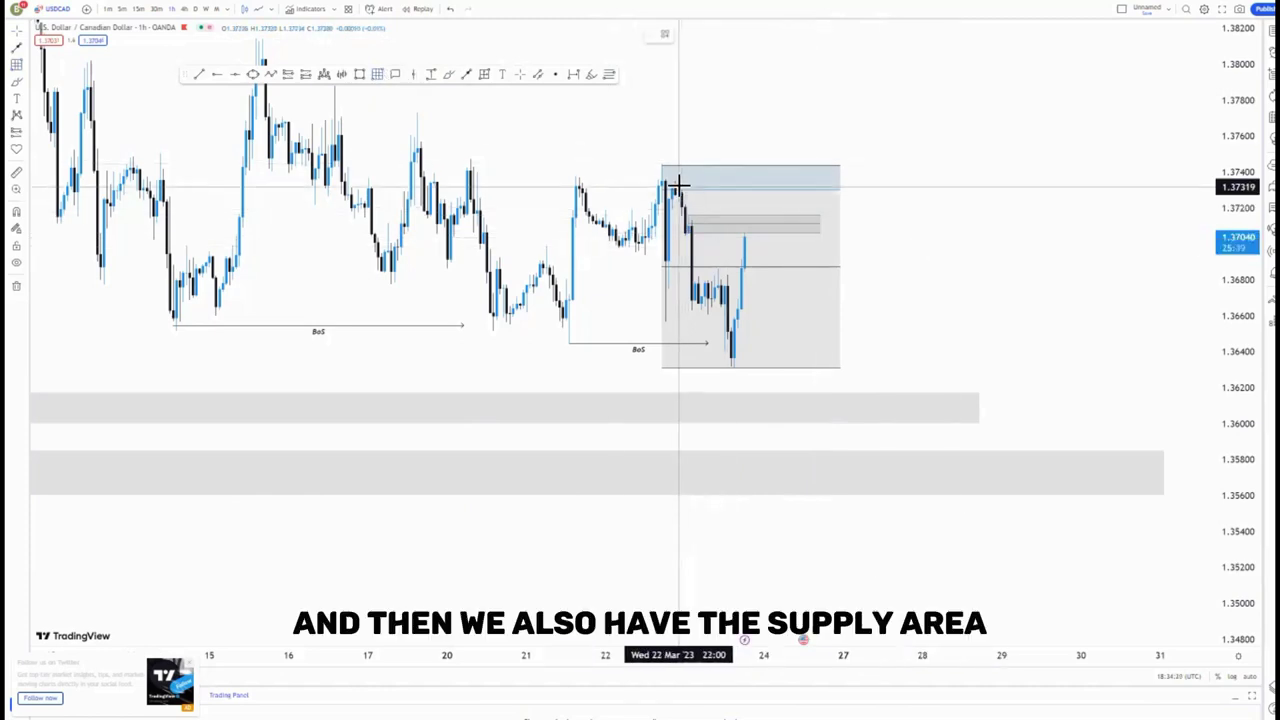
{"action": "left_click_drag", "start_coordinate": [722, 194], "coordinate": [845, 200]}
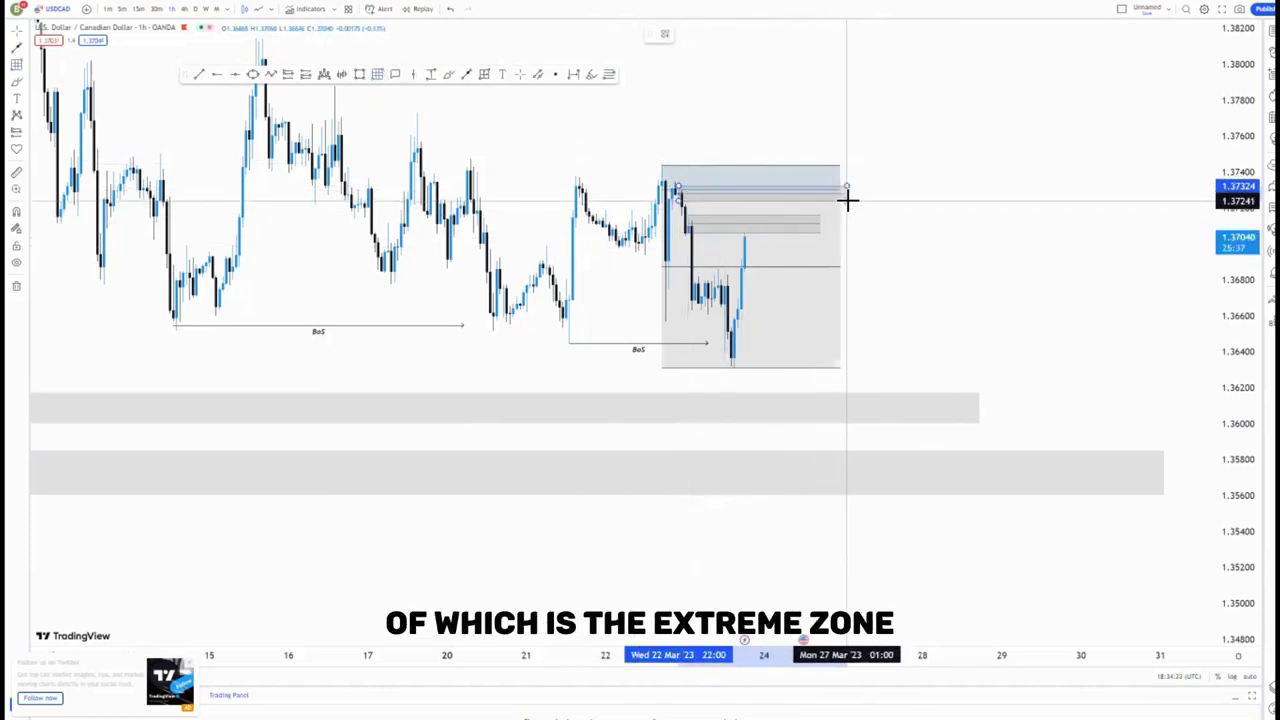
{"action": "left_click", "coordinate": [922, 225]}
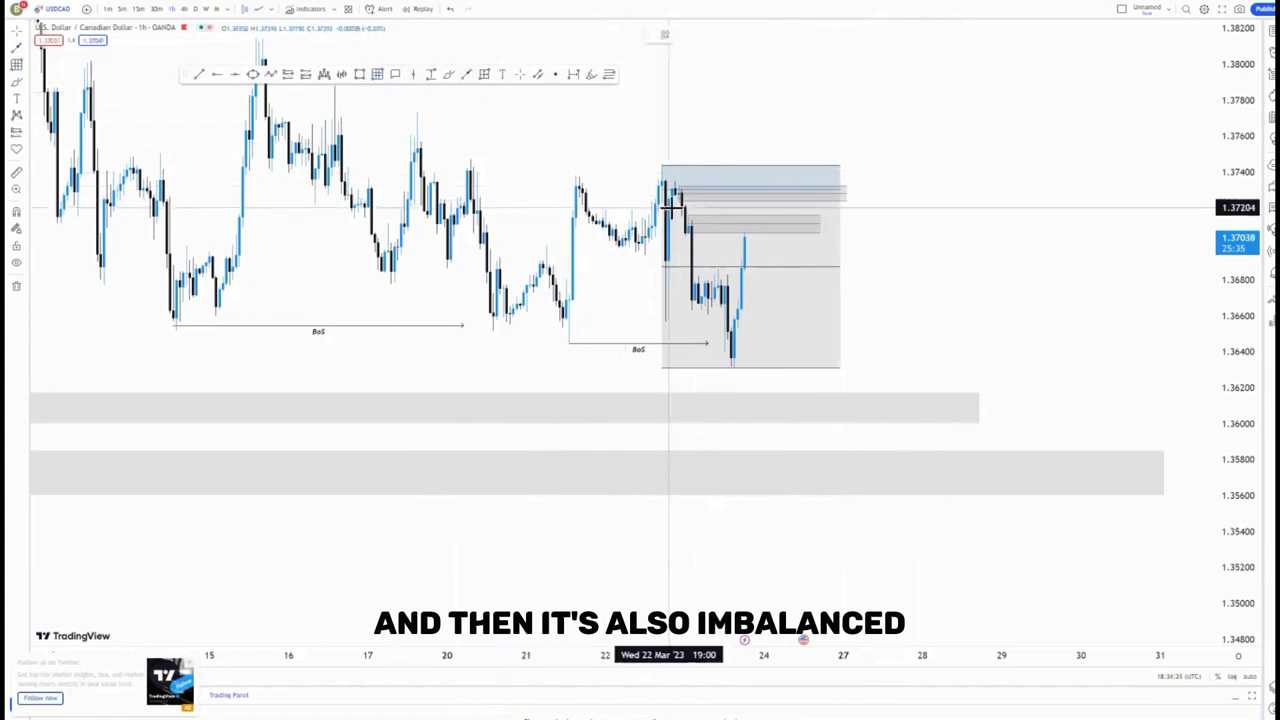
Step: Mark the imbalances below the two supply zones with Imb lines at about 1.3721 and 1.37032 using the imb-bottom template
{"action": "left_click", "coordinate": [667, 33]}
{"action": "left_click", "coordinate": [680, 120]}
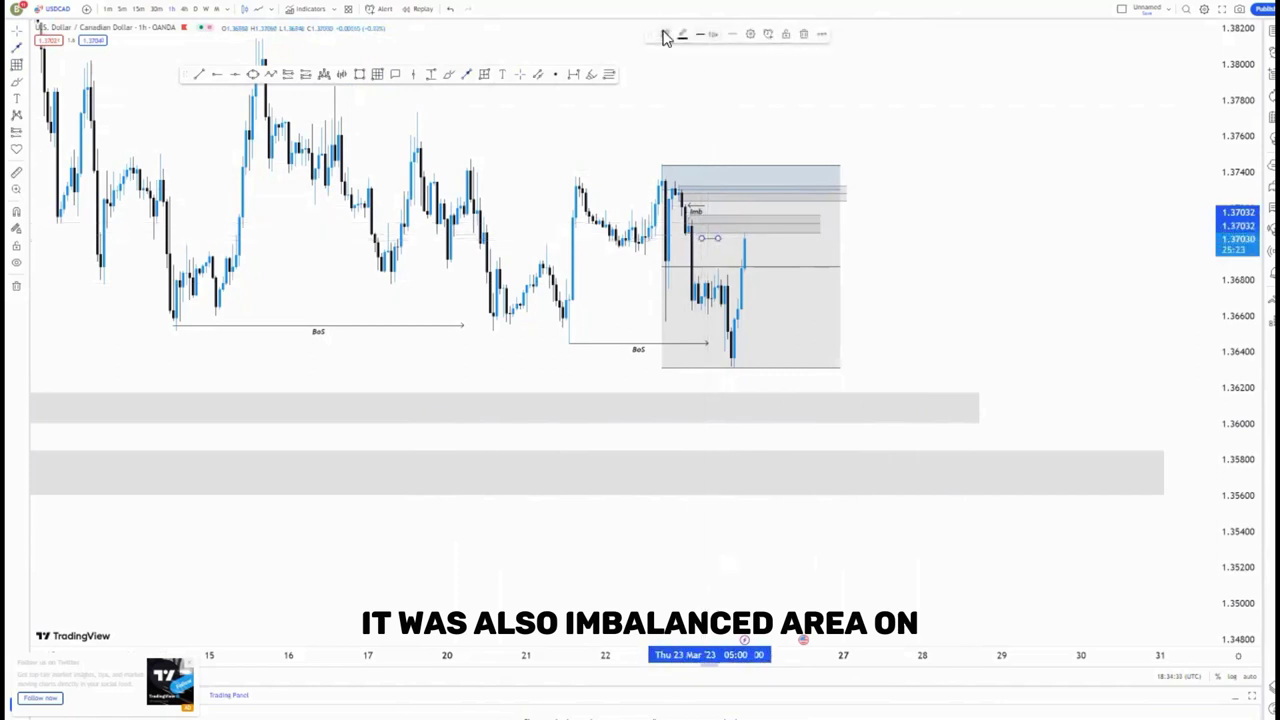
{"action": "left_click", "coordinate": [860, 188]}
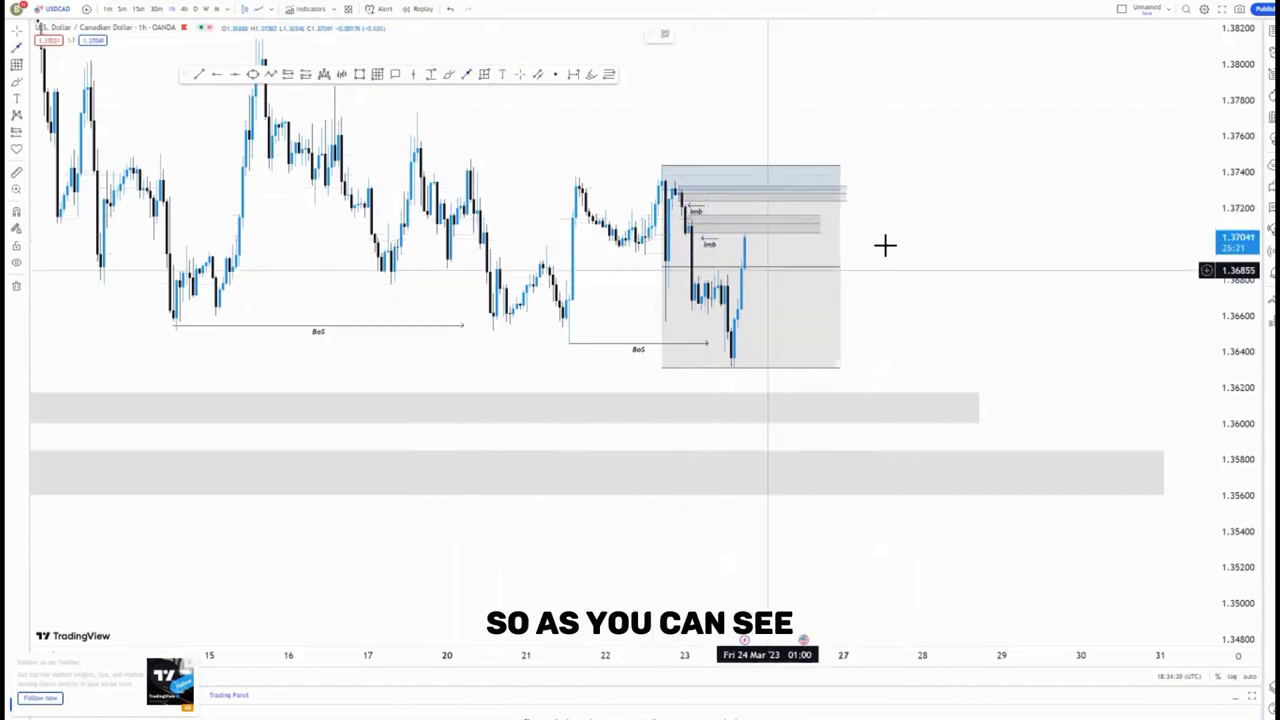
Step: Delete the Fib retracement covering the supply zones and clear the stray brush mark
{"action": "left_click_drag", "start_coordinate": [1016, 262], "coordinate": [967, 267]}
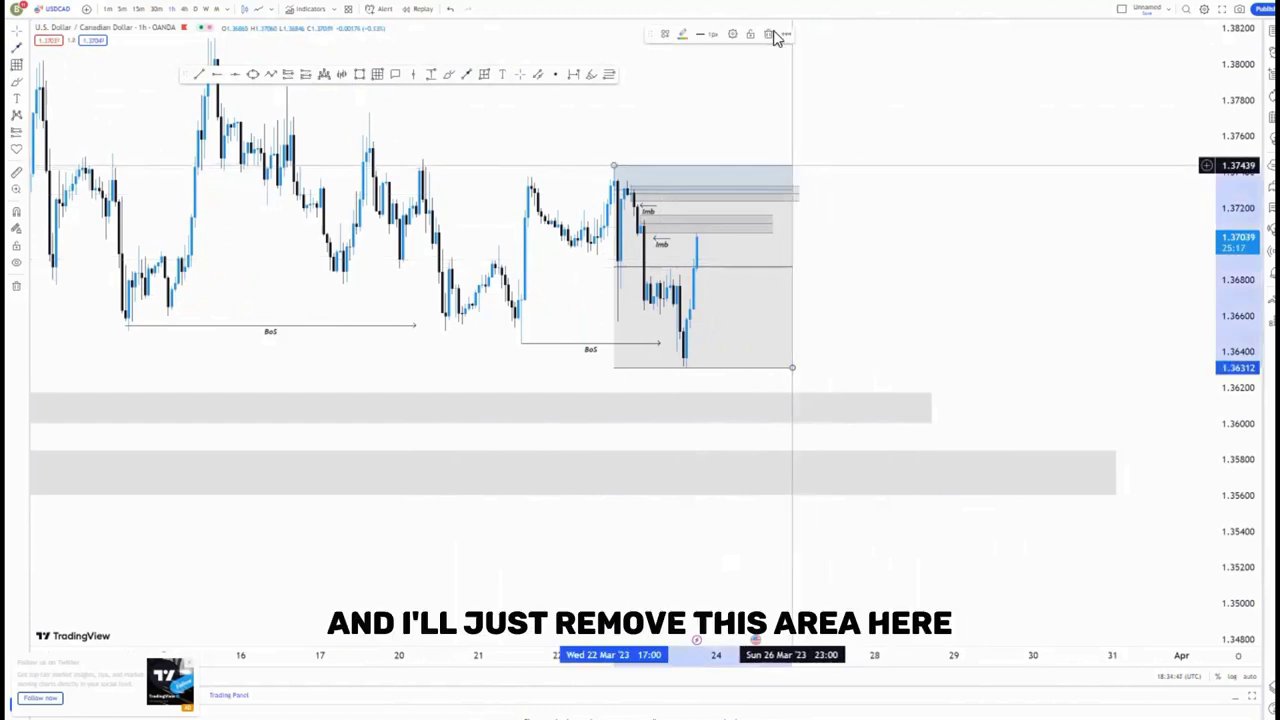
{"action": "left_click", "coordinate": [775, 36]}
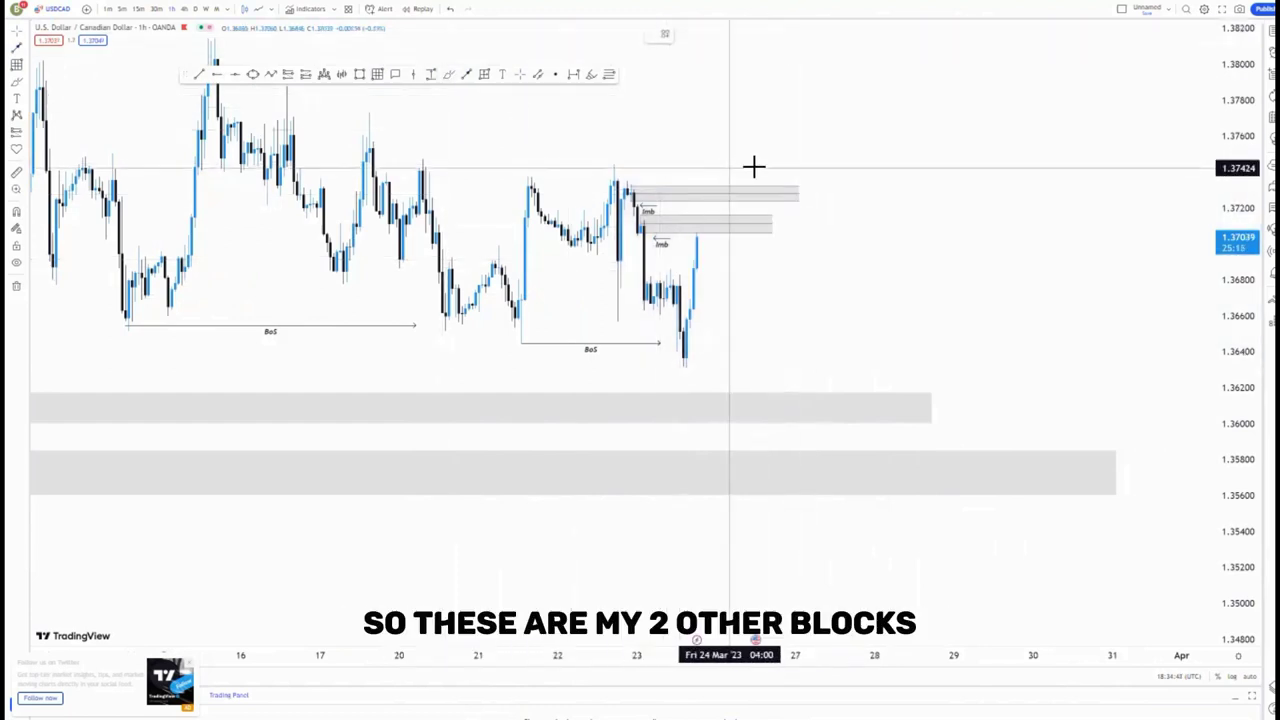
{"action": "mouse_move", "coordinate": [754, 166]}
{"action": "left_mouse_down"}
{"action": "mouse_move", "coordinate": [657, 243]}
{"action": "mouse_move", "coordinate": [760, 183]}
{"action": "left_mouse_up"}
{"action": "left_click", "coordinate": [769, 35]}
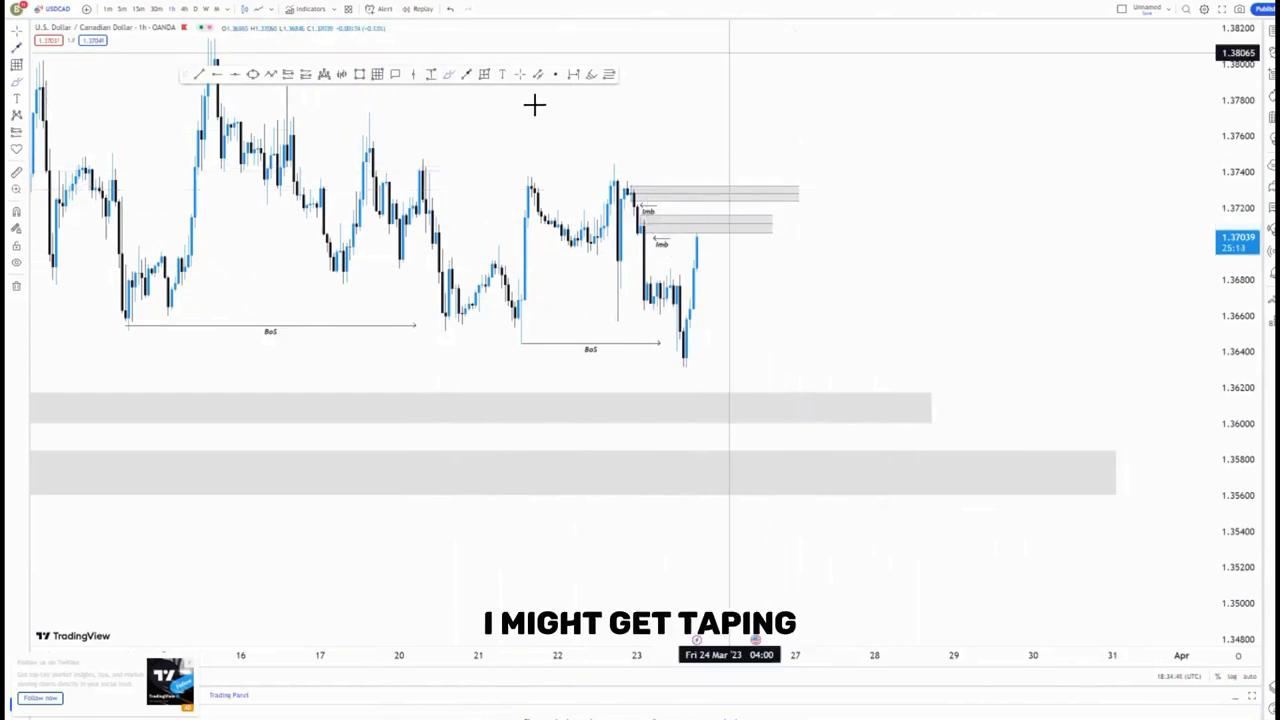
Step: Refine the upper demand zone to 1.36213–1.36051 starting 7 March 07:00, and move its Imb line to 1.36291 beside the rally
{"action": "left_click_drag", "start_coordinate": [660, 120], "coordinate": [725, 124]}
{"action": "scroll", "coordinate": [610, 195], "scroll_direction": "up", "scroll_amount": 2}
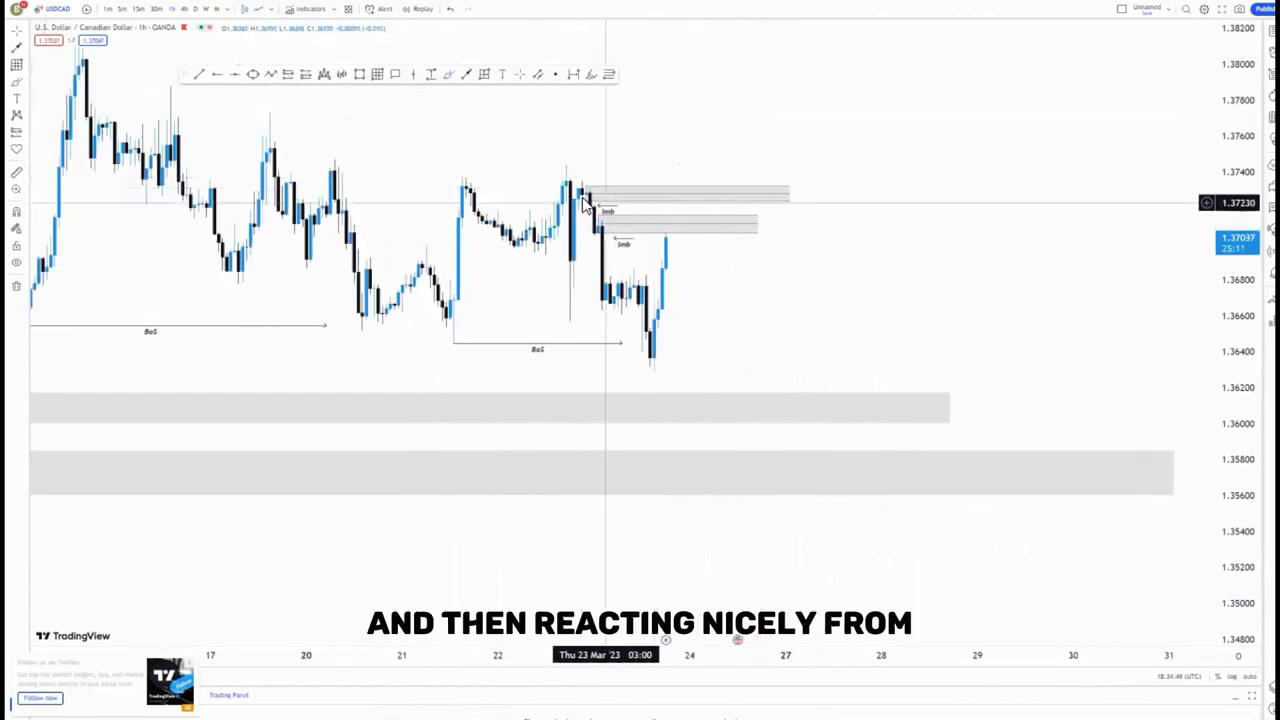
{"action": "left_click_drag", "start_coordinate": [417, 163], "coordinate": [833, 76]}
{"action": "scroll", "coordinate": [236, 442], "scroll_direction": "left", "scroll_amount": 13}
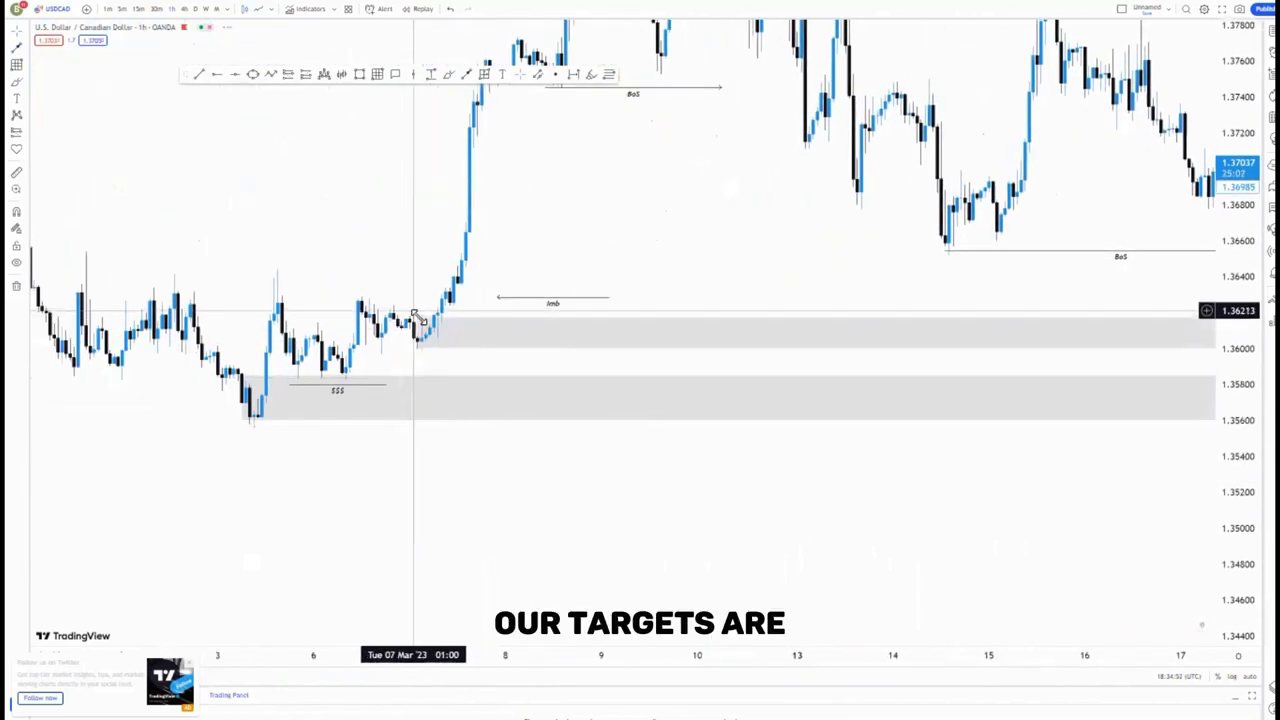
{"action": "left_click", "coordinate": [420, 318]}
{"action": "left_click_drag", "start_coordinate": [440, 312], "coordinate": [440, 339]}
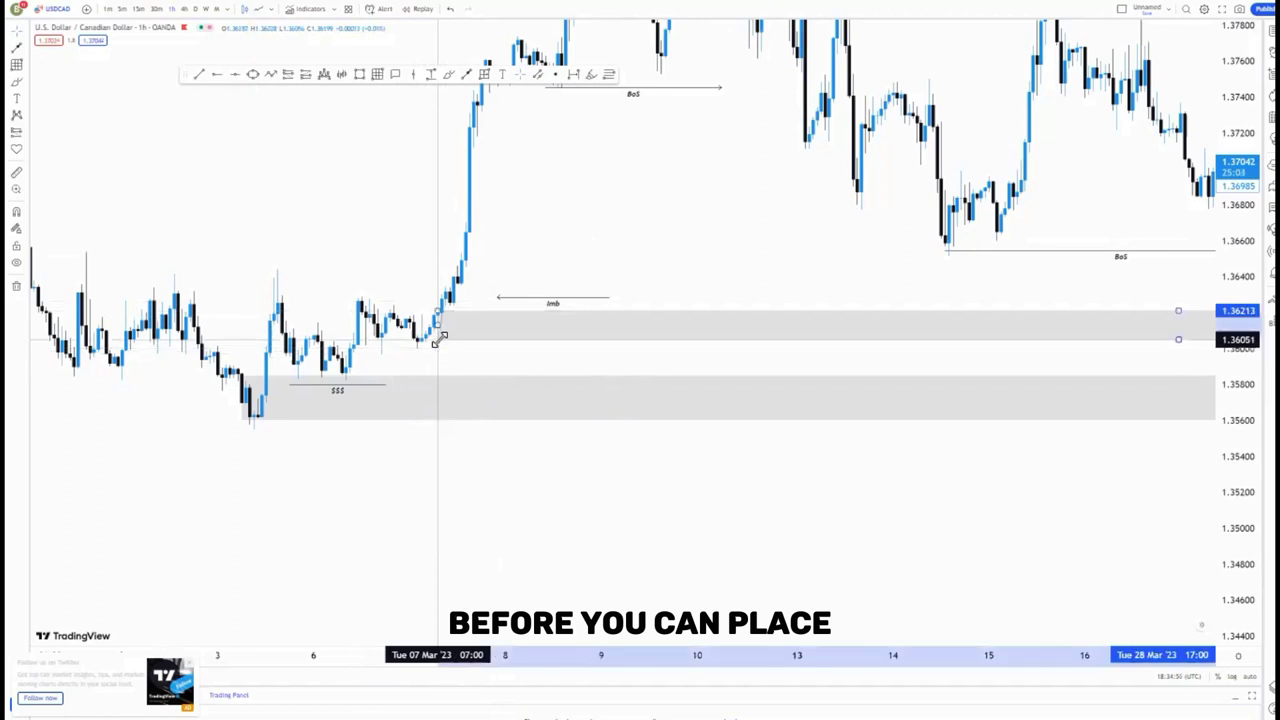
{"action": "left_click_drag", "start_coordinate": [543, 304], "coordinate": [514, 297]}
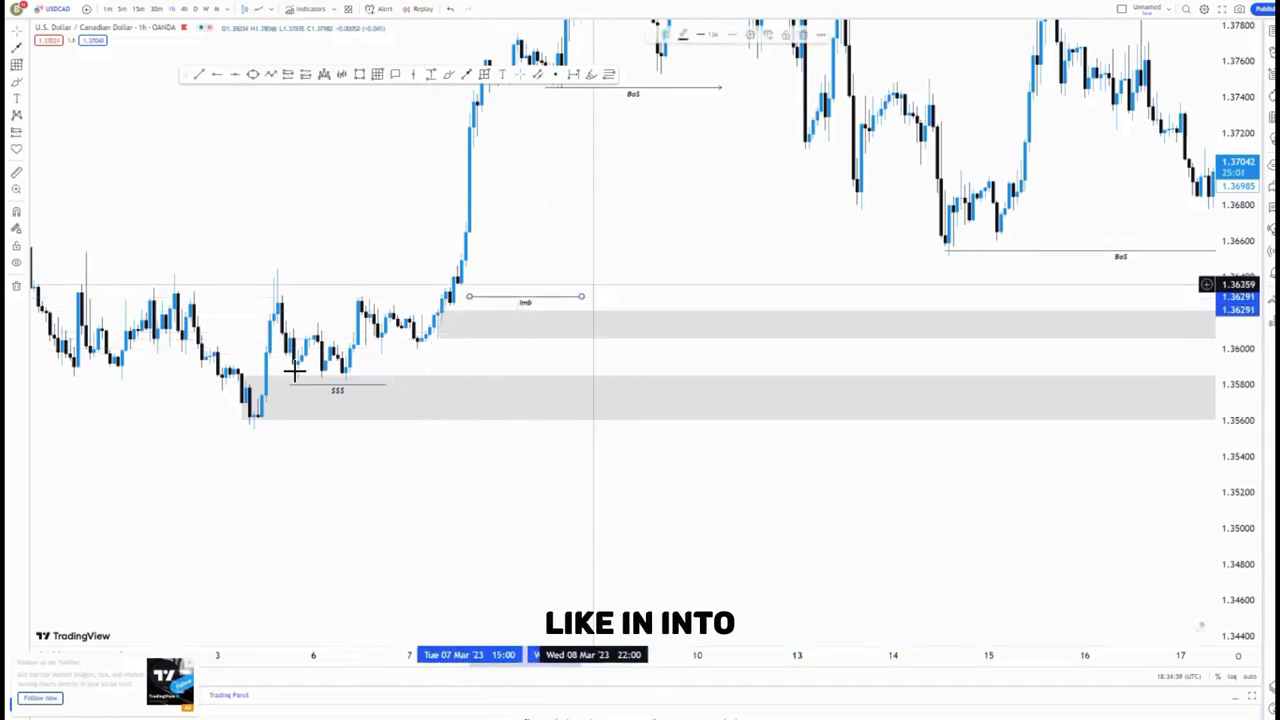
Step: Narrow the lower demand zone to 1.35723–1.35603 starting 3 March 11:00, and shift the $$$ liquidity line slightly earlier
{"action": "left_click_drag", "start_coordinate": [240, 377], "coordinate": [260, 400]}
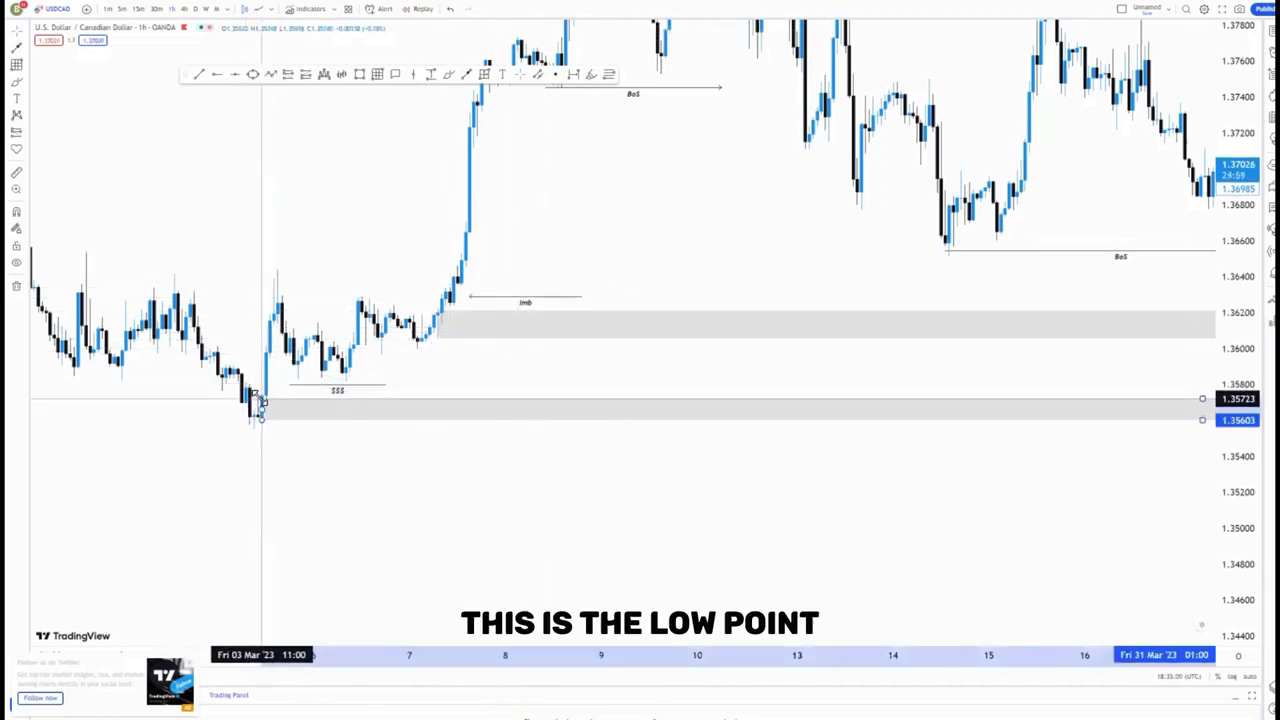
{"action": "left_click", "coordinate": [336, 388]}
{"action": "left_click", "coordinate": [456, 363]}
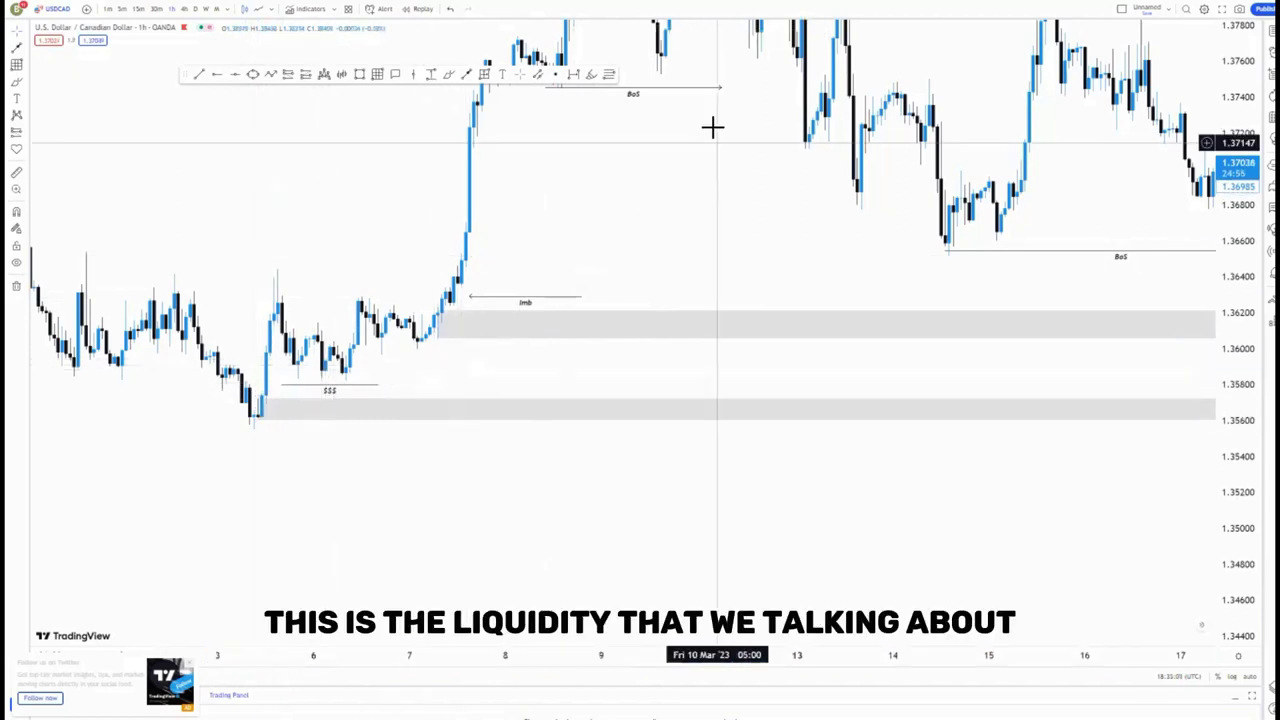
Step: Mark the imbalance above the lower demand zone with a short line at 1.35749 on 3 March using the imb-bottom template
{"action": "left_click", "coordinate": [467, 76]}
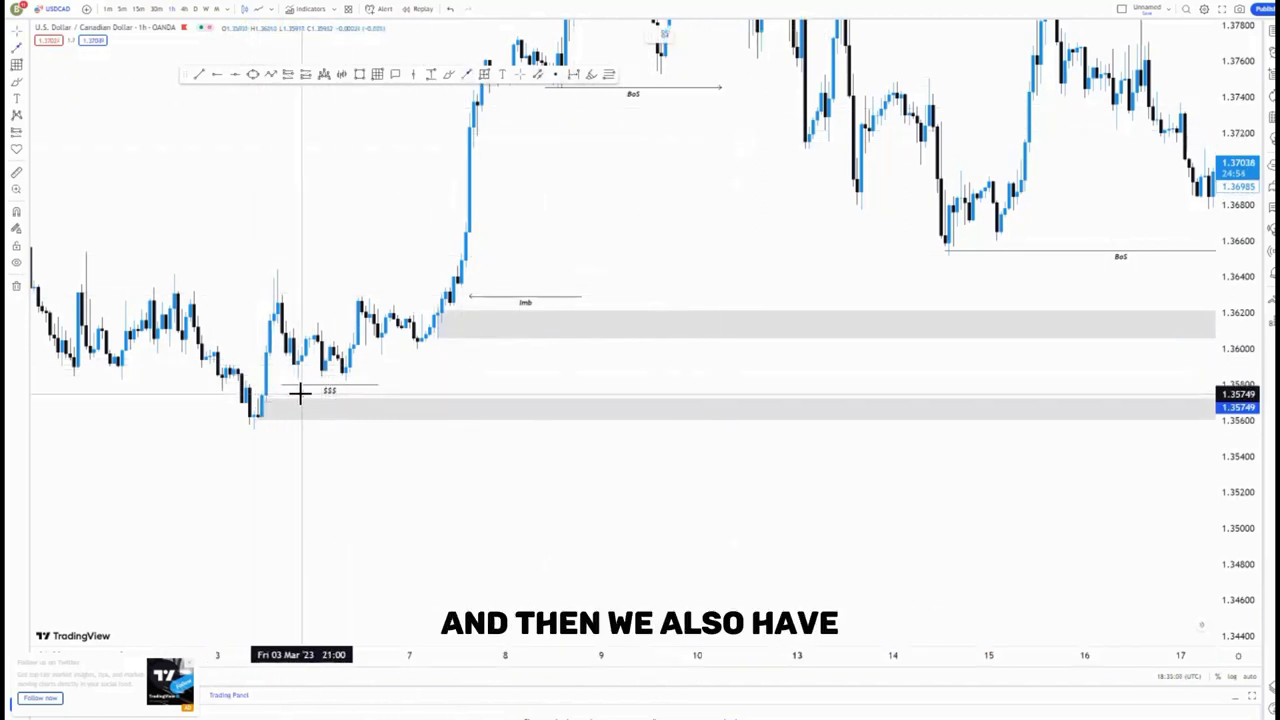
{"action": "left_click", "coordinate": [300, 393]}
{"action": "left_click", "coordinate": [282, 393]}
{"action": "left_click", "coordinate": [665, 34]}
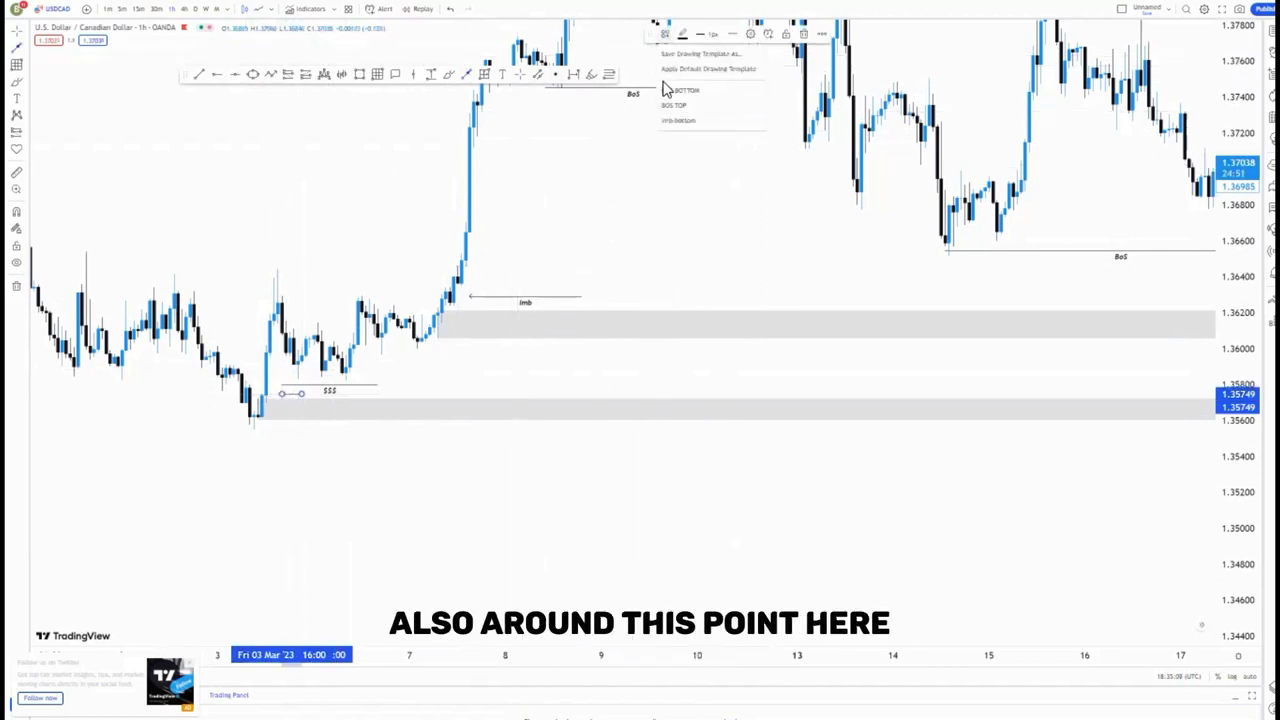
{"action": "left_click", "coordinate": [680, 123]}
{"action": "left_click_drag", "start_coordinate": [698, 204], "coordinate": [280, 382]}
Step: Draw a line across the 21 March high and a liquidity line at 1.36860 on 23 March using the LIQUIDITY TOP template
{"action": "scroll", "coordinate": [643, 330], "scroll_direction": "right", "scroll_amount": 10}
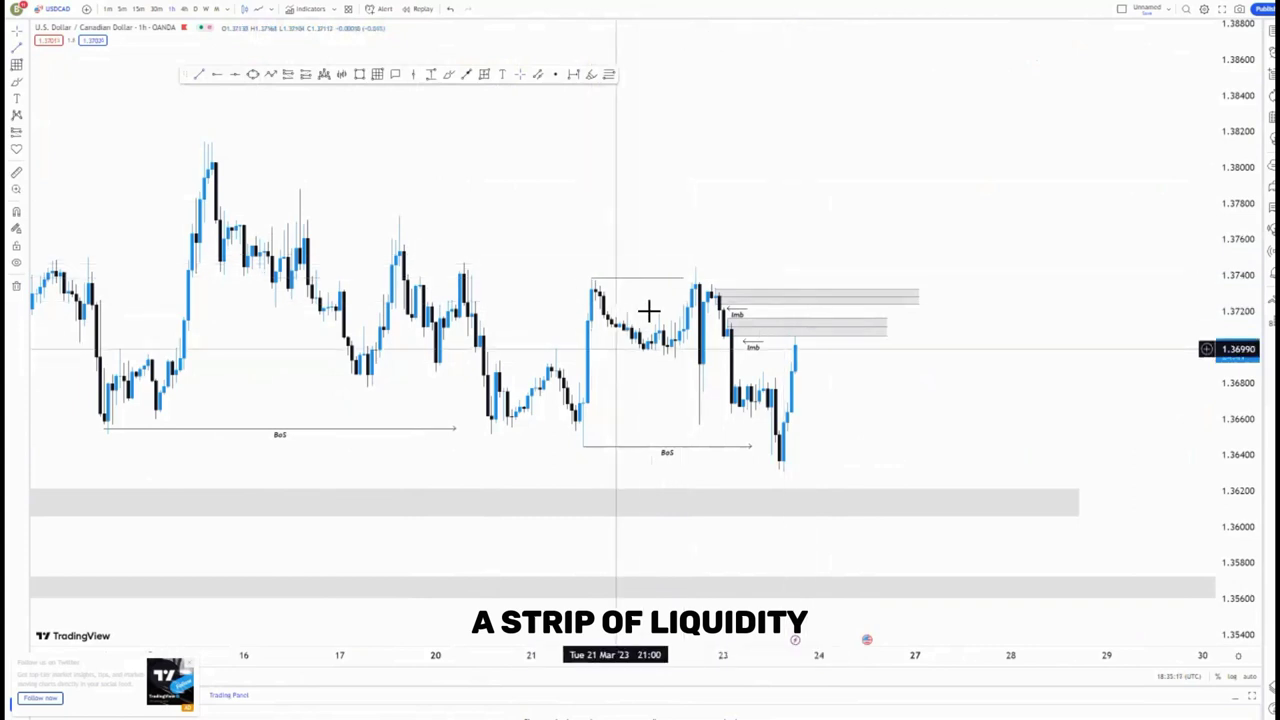
{"action": "left_click_drag", "start_coordinate": [649, 309], "coordinate": [665, 275]}
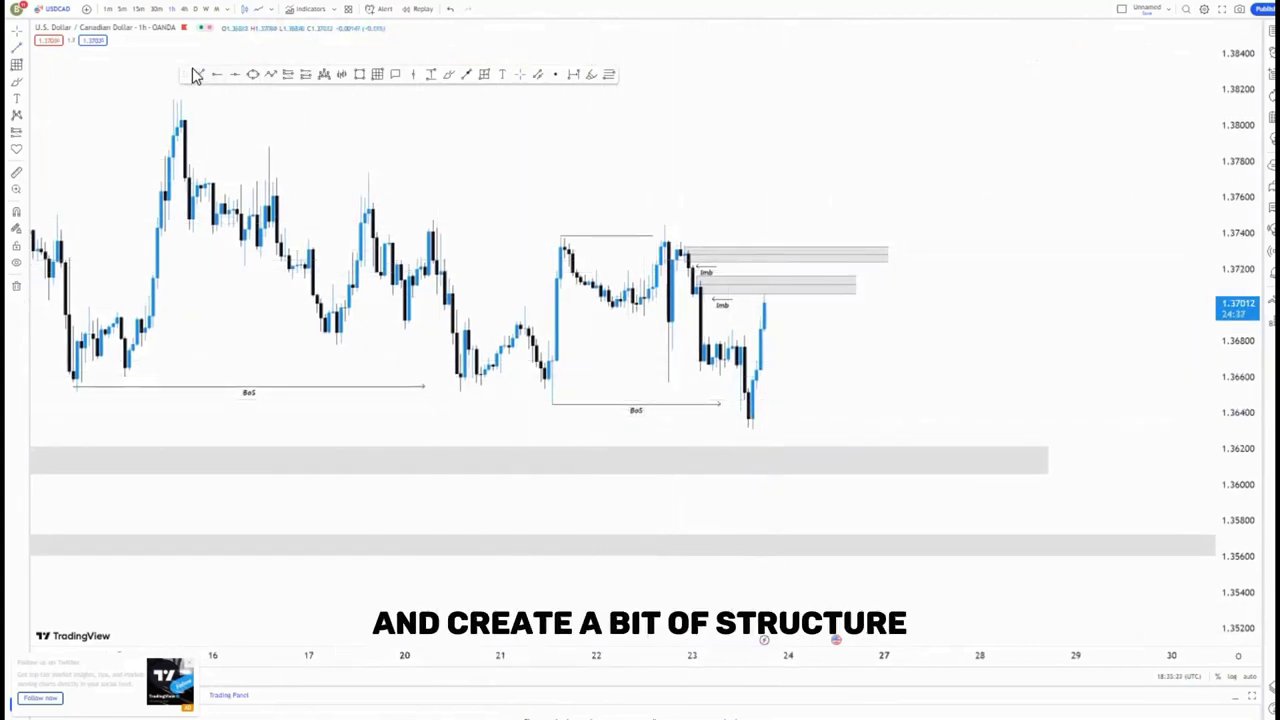
{"action": "left_click", "coordinate": [739, 330]}
{"action": "left_click", "coordinate": [665, 34]}
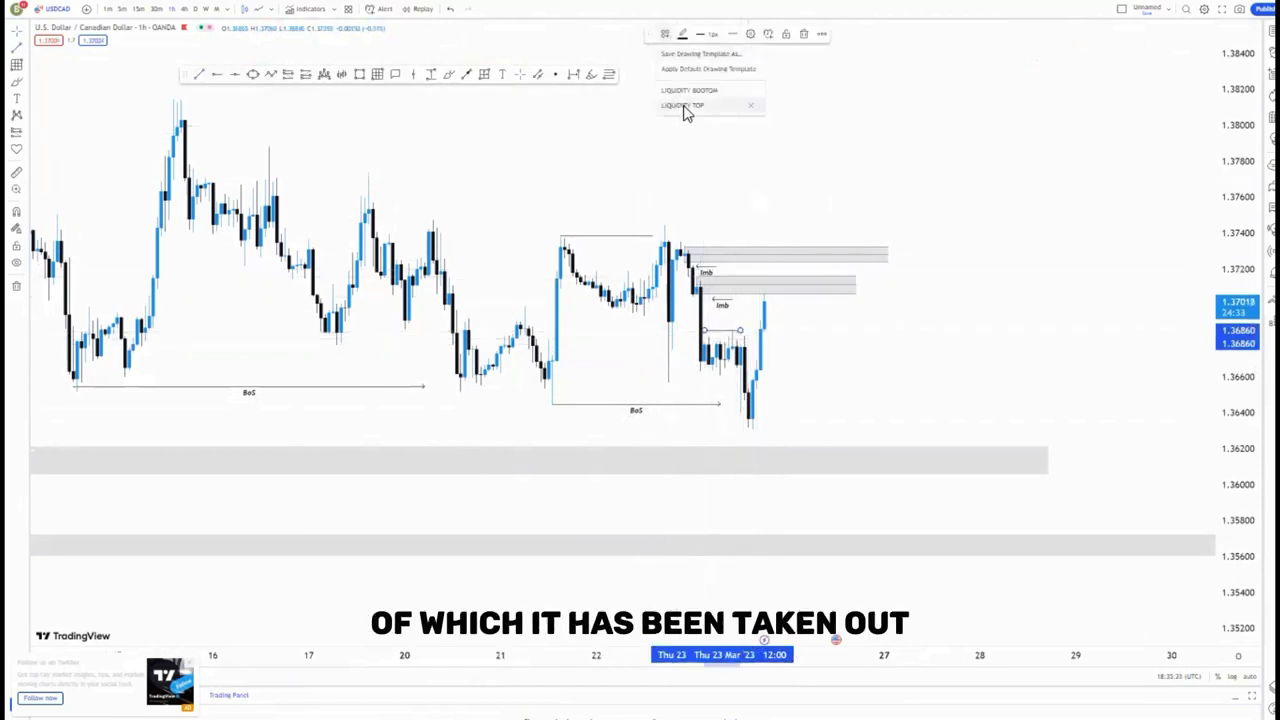
{"action": "left_click", "coordinate": [685, 108]}
Step: Switch to the 30-minute timeframe and refine the lower supply zone to 1.37163 down to about 1.3709
{"action": "scroll", "coordinate": [846, 391], "scroll_direction": "up", "scroll_amount": 3}
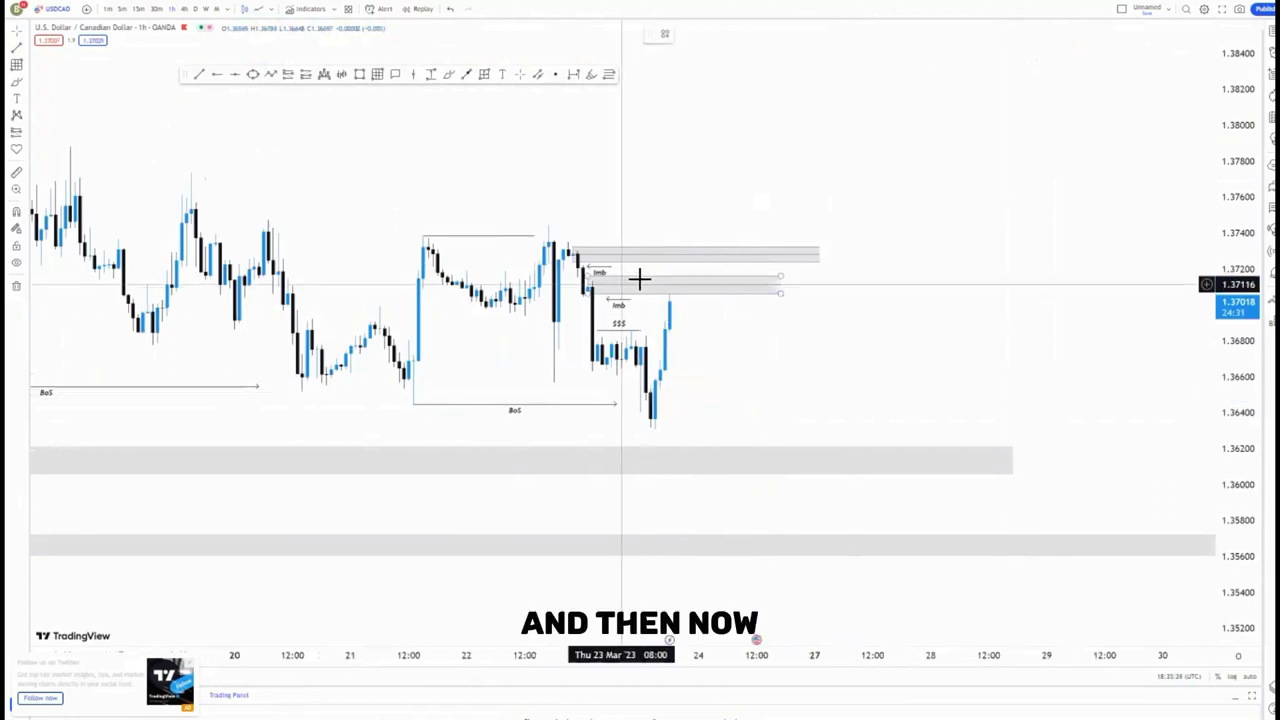
{"action": "left_click", "coordinate": [155, 9]}
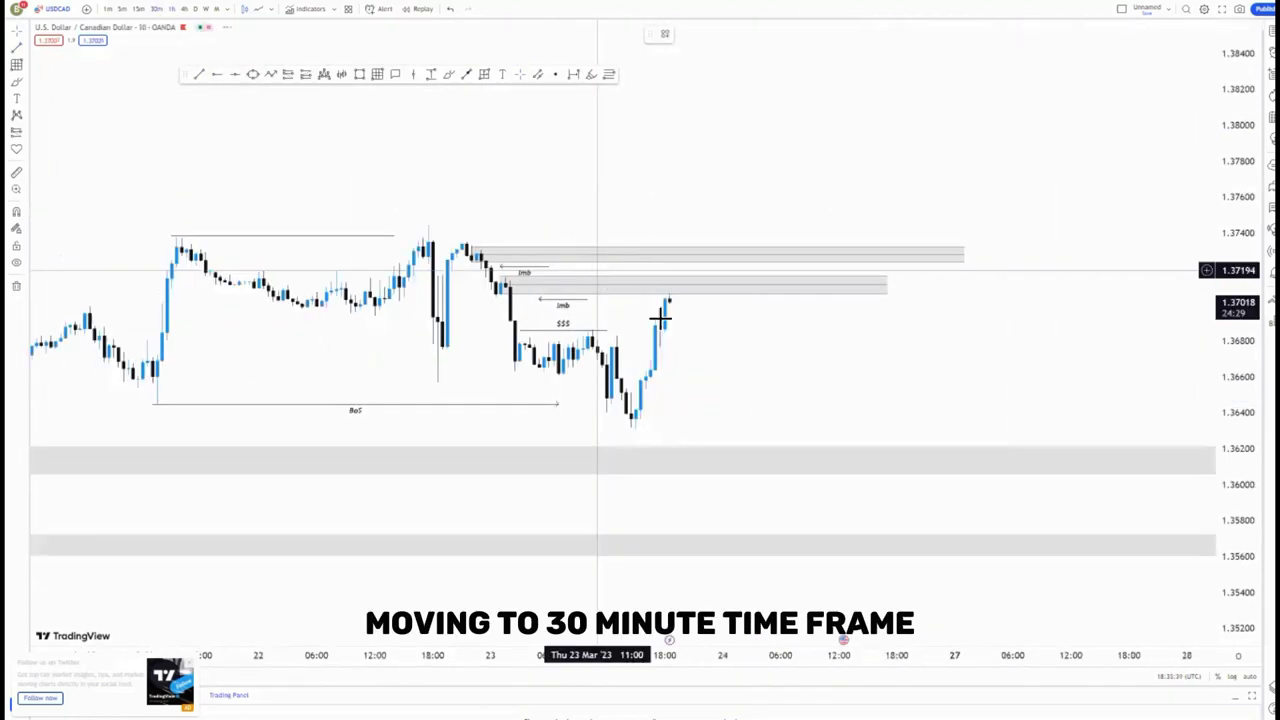
{"action": "left_click_drag", "start_coordinate": [1237, 468], "coordinate": [1065, 312]}
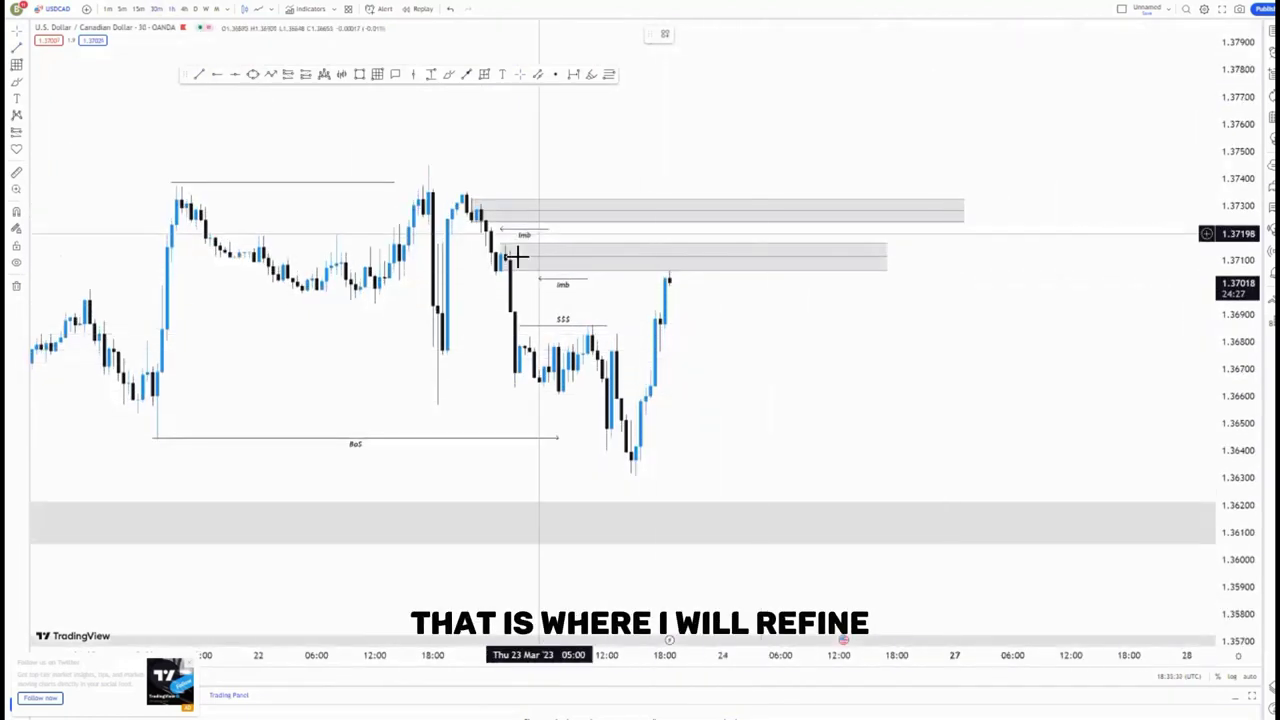
{"action": "left_click", "coordinate": [506, 263]}
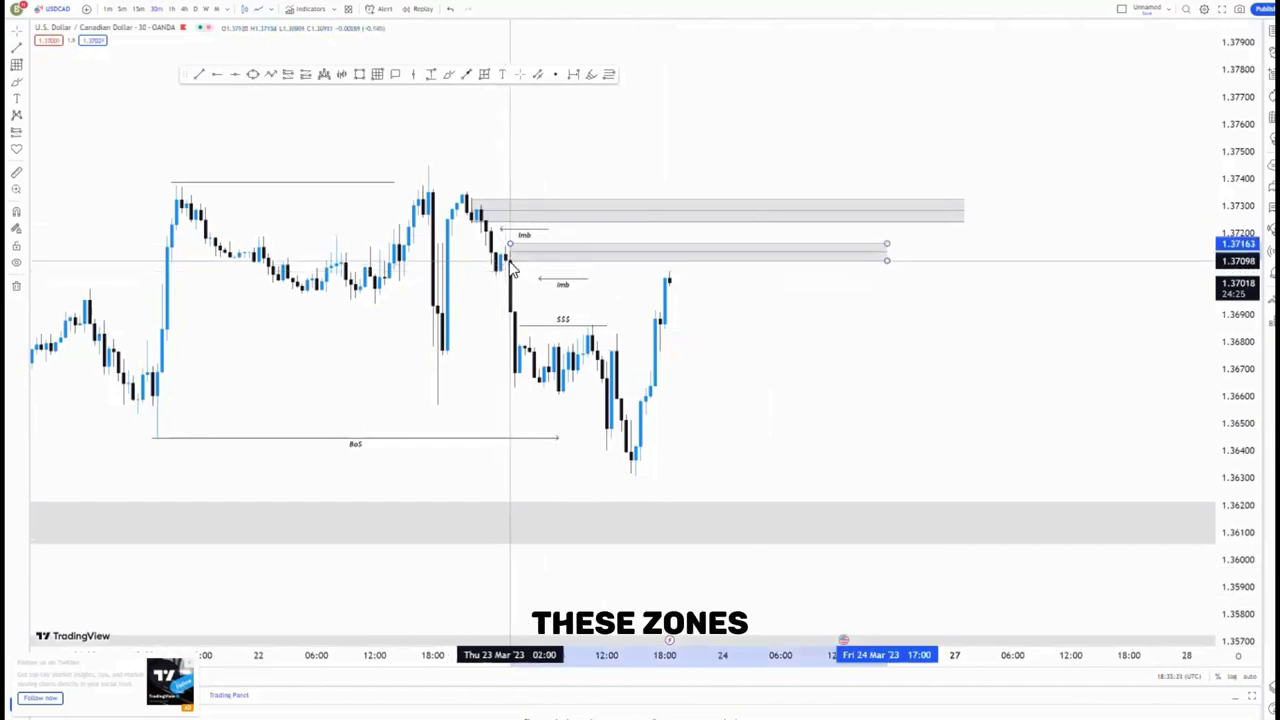
{"action": "left_click", "coordinate": [508, 270]}
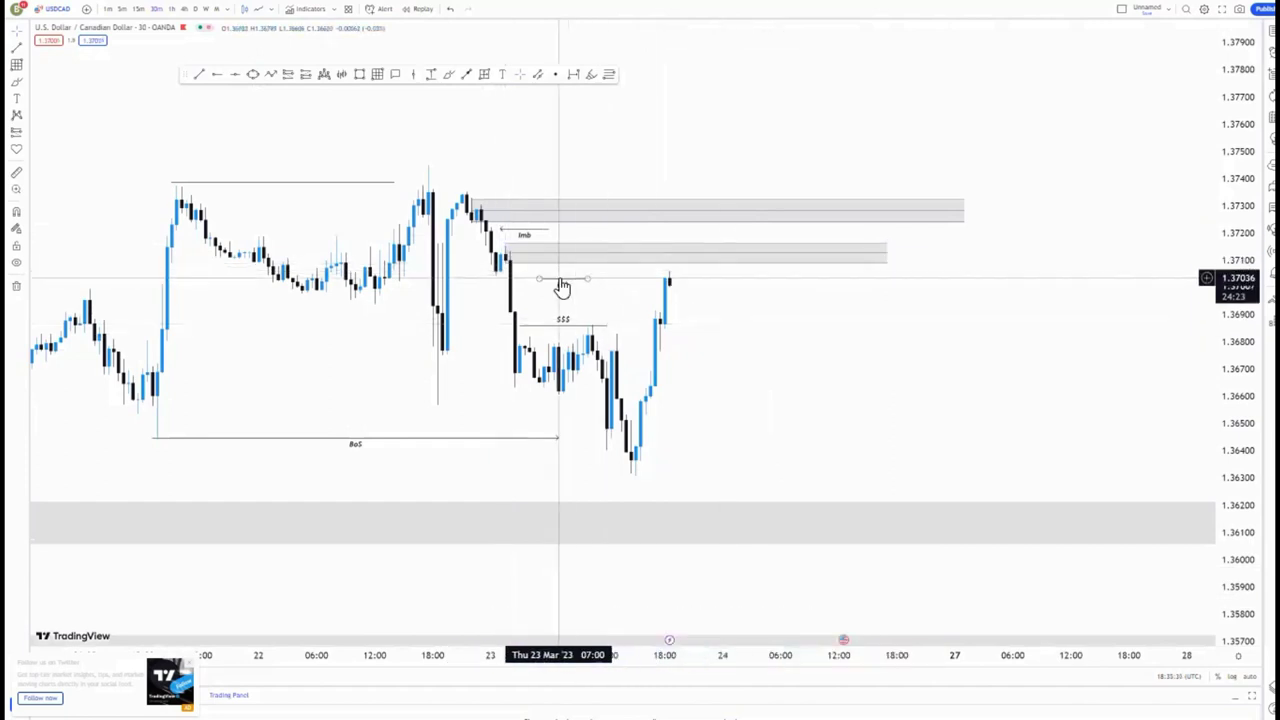
Step: Lower the top edge of the upper supply zone to about 1.3729 and shorten the upper Imb line to end at 04:00 on 23 March
{"action": "left_click", "coordinate": [479, 227]}
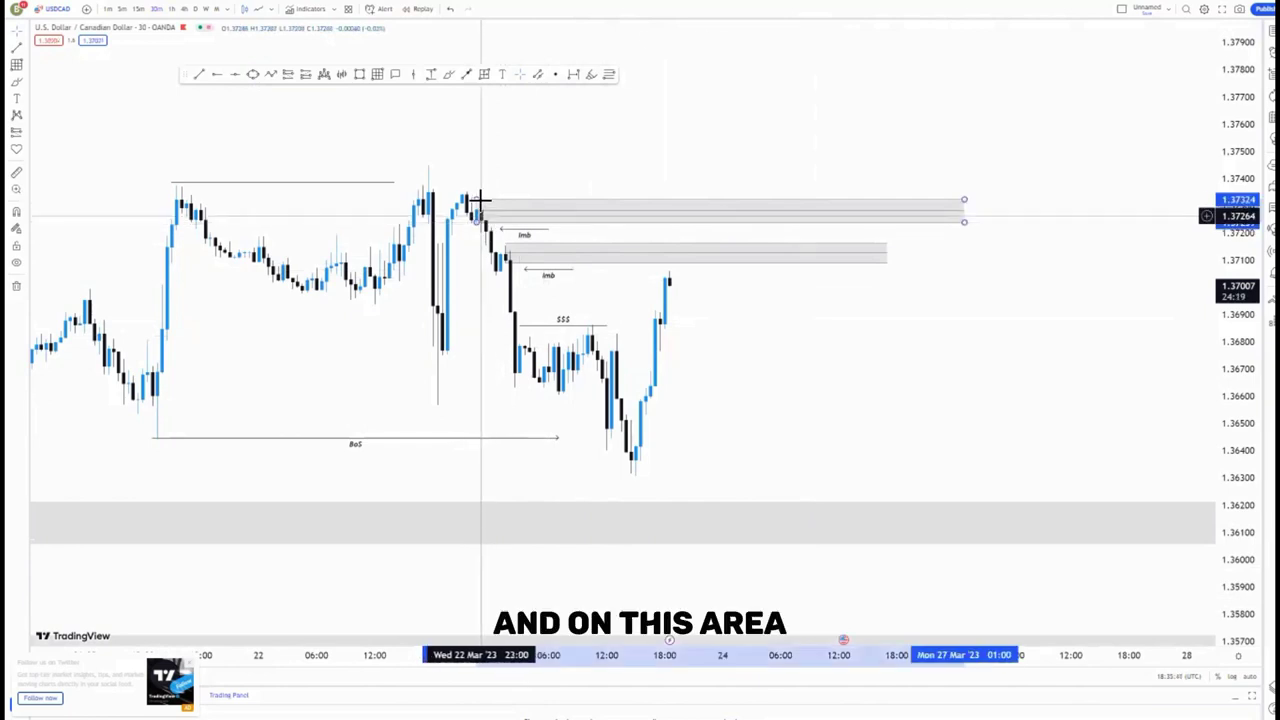
{"action": "left_click_drag", "start_coordinate": [479, 200], "coordinate": [480, 209]}
{"action": "left_click", "coordinate": [571, 186]}
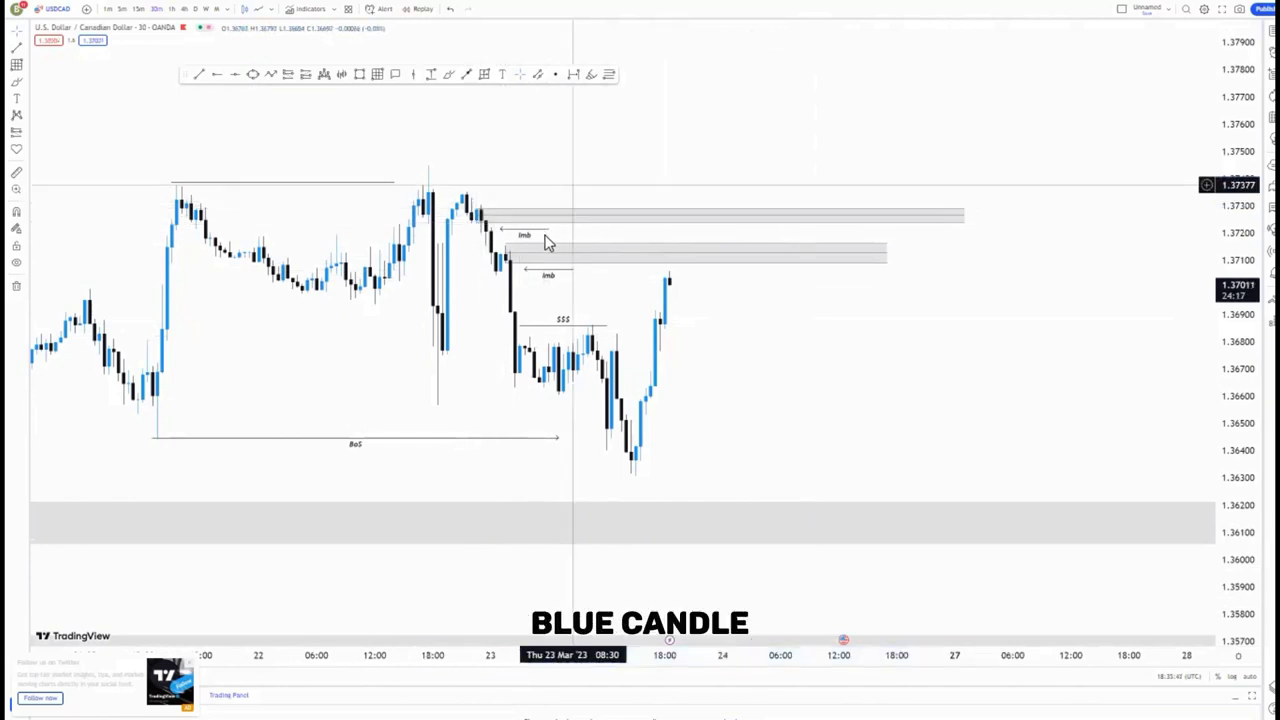
{"action": "left_click_drag", "start_coordinate": [548, 230], "coordinate": [530, 230]}
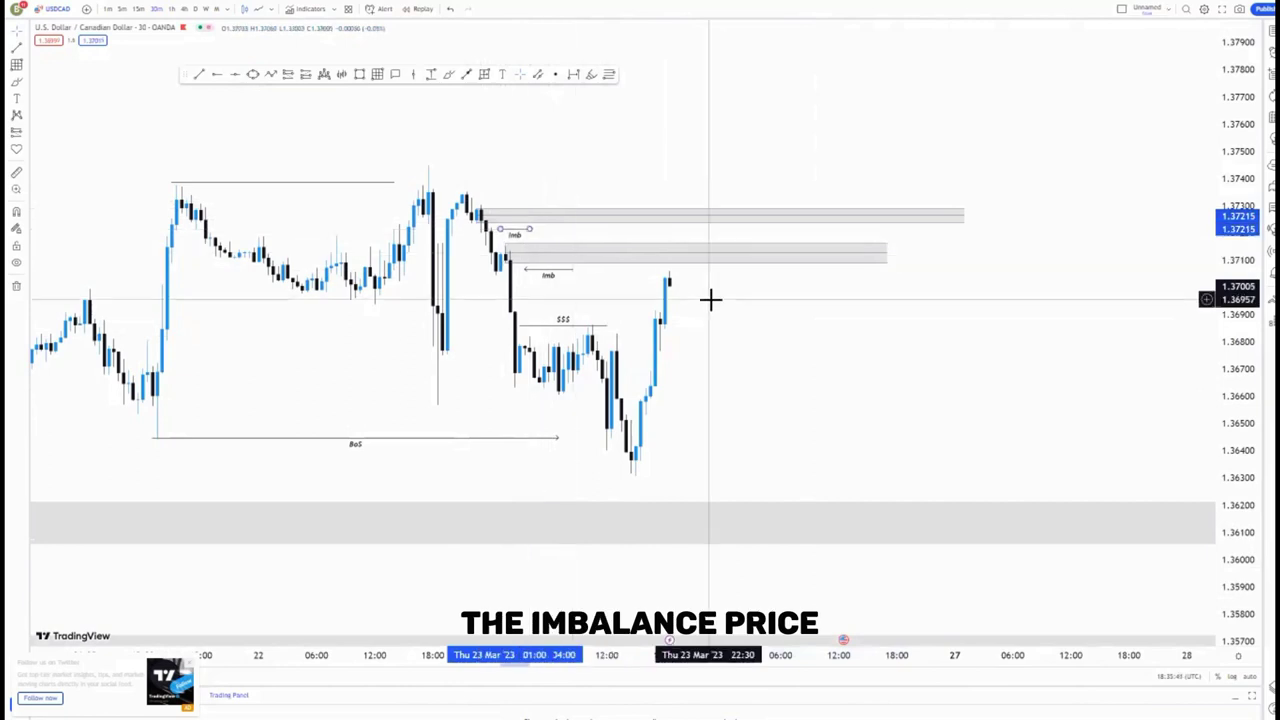
Step: Sketch a freehand double-top price path that peaks twice inside the lower supply zone and falls to about 1.3690
{"action": "left_click_drag", "start_coordinate": [751, 329], "coordinate": [747, 316]}
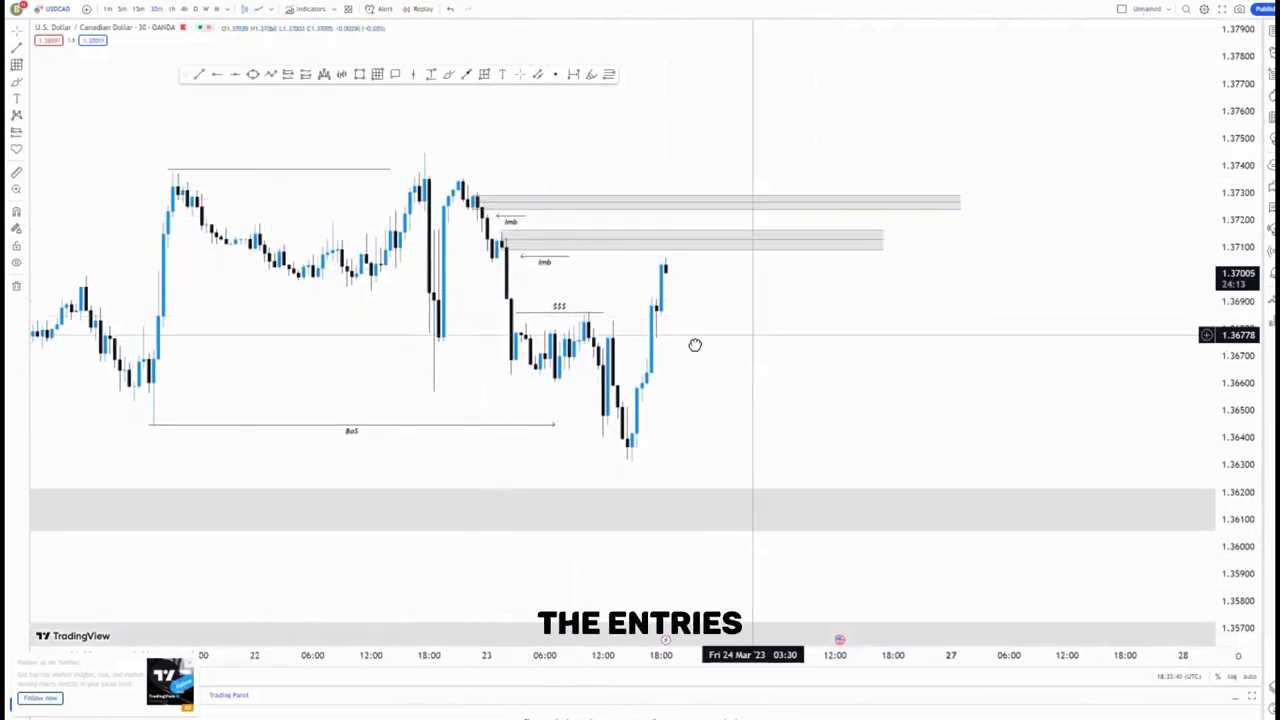
{"action": "left_click_drag", "start_coordinate": [416, 40], "coordinate": [371, 50]}
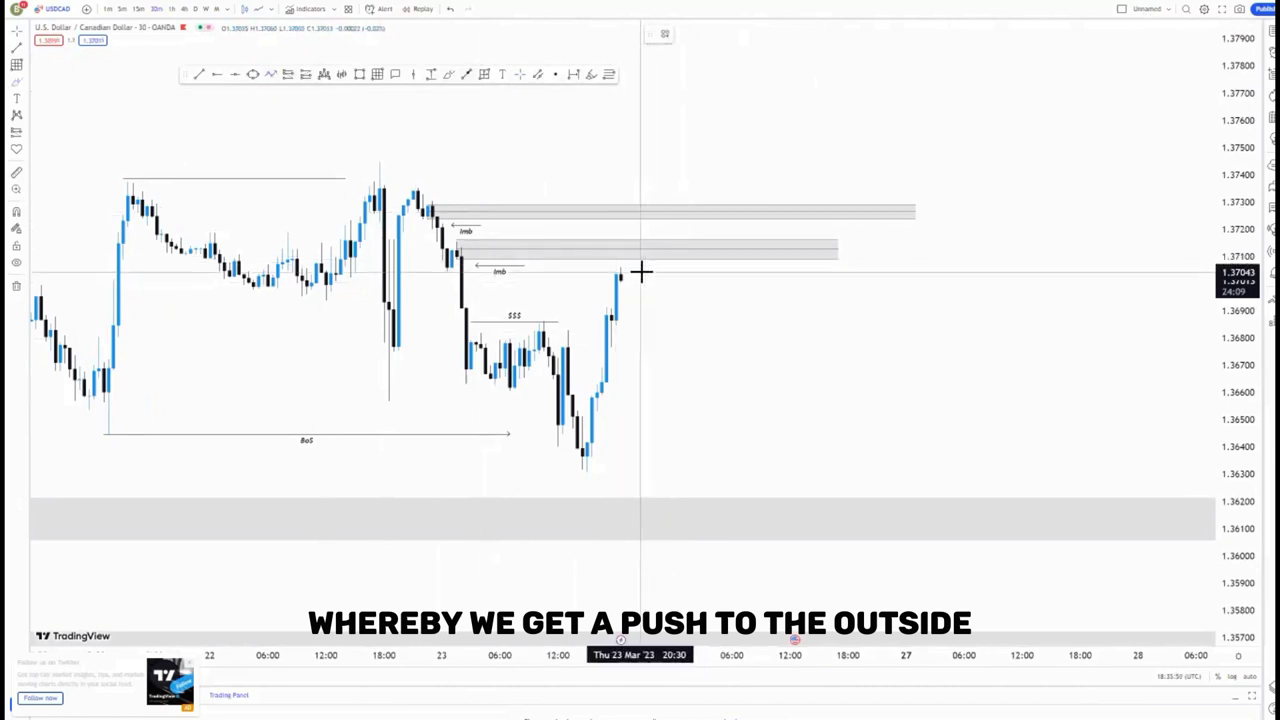
{"action": "mouse_move", "coordinate": [648, 255]}
{"action": "left_mouse_down"}
{"action": "mouse_move", "coordinate": [664, 291]}
{"action": "mouse_move", "coordinate": [675, 245]}
{"action": "left_mouse_up"}
{"action": "left_click_drag", "start_coordinate": [685, 290], "coordinate": [687, 308]}
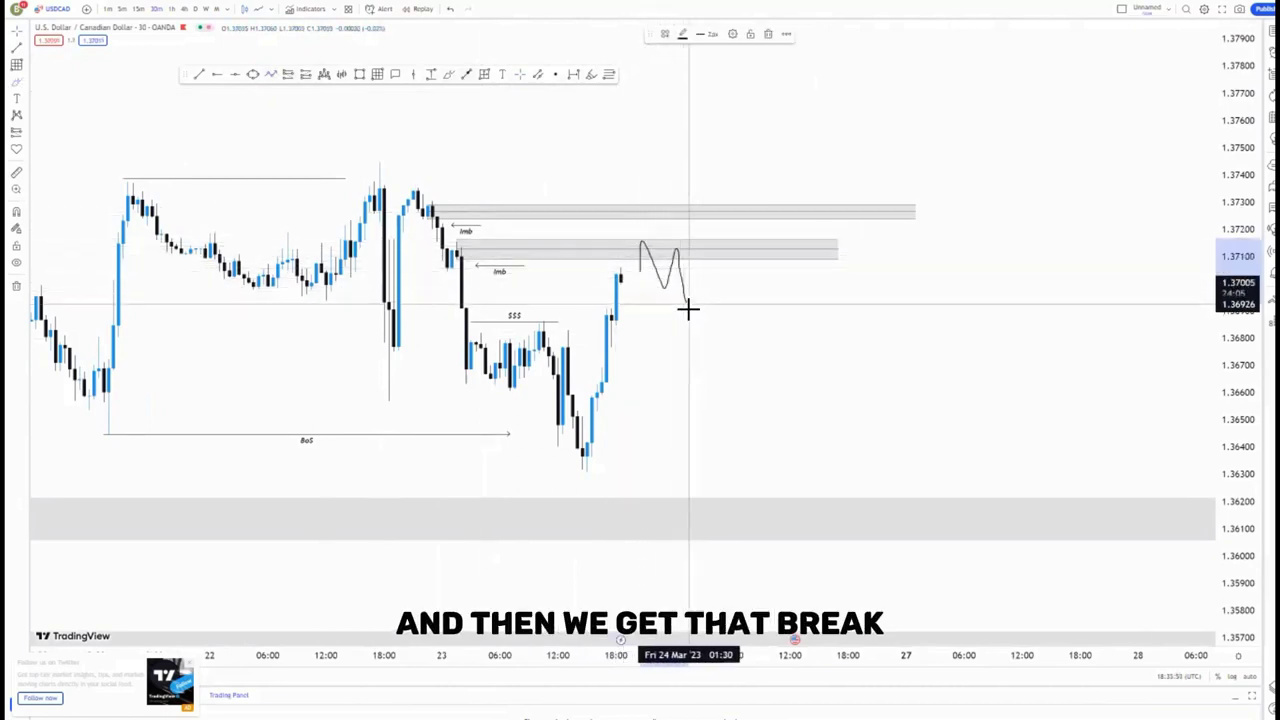
Step: Mark the break of the sketched swing low, add a small supply zone below the second peak, and project an arrow down to about 1.3624
{"action": "left_click", "coordinate": [594, 178]}
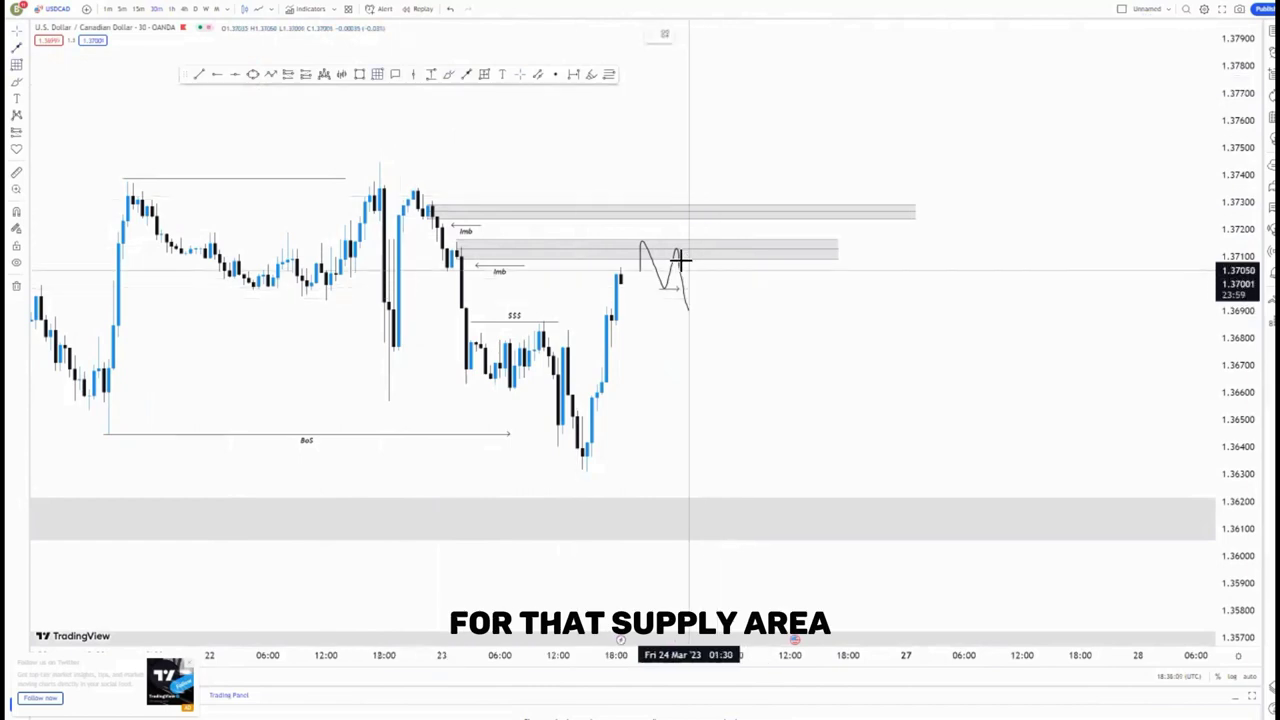
{"action": "mouse_move", "coordinate": [679, 262]}
{"action": "left_mouse_down"}
{"action": "mouse_move", "coordinate": [733, 284]}
{"action": "mouse_move", "coordinate": [760, 275]}
{"action": "mouse_move", "coordinate": [731, 343]}
{"action": "mouse_move", "coordinate": [766, 490]}
{"action": "left_mouse_up"}
{"action": "left_click", "coordinate": [395, 152]}
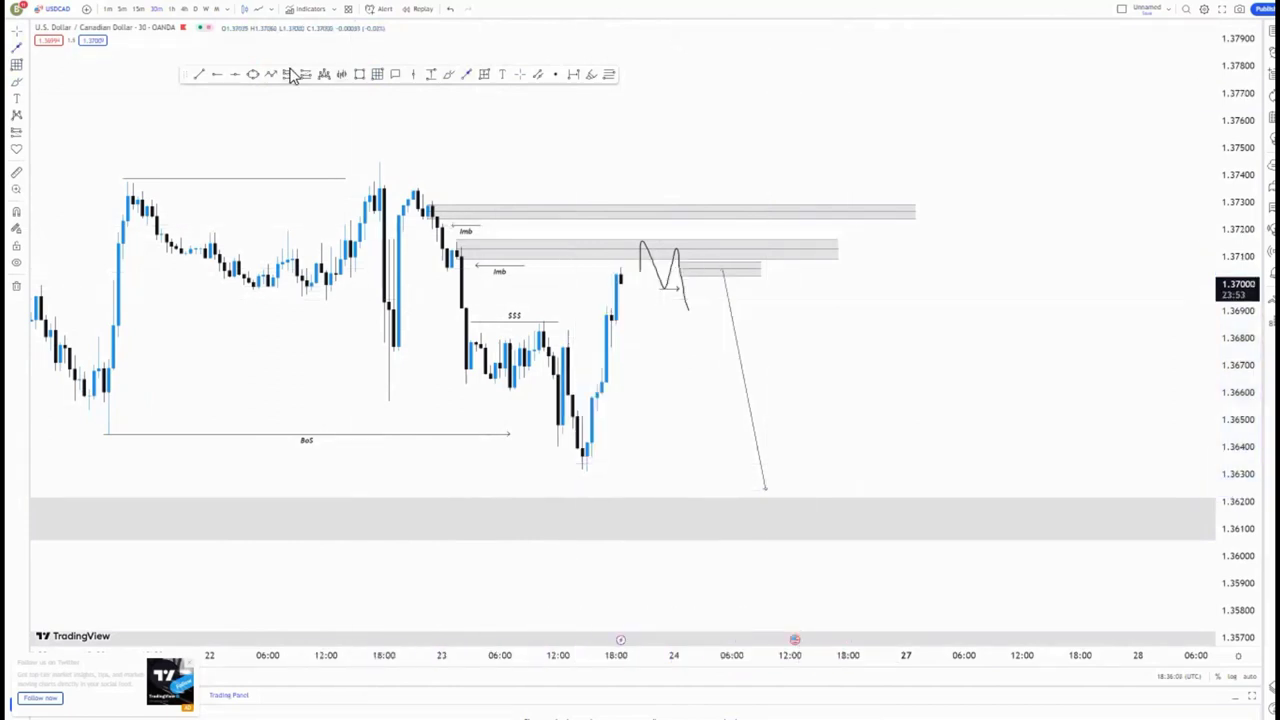
Step: Place a short position from the small supply zone with entry 1.37057, stop 1.37146 and target 1.36213
{"action": "left_click", "coordinate": [724, 270]}
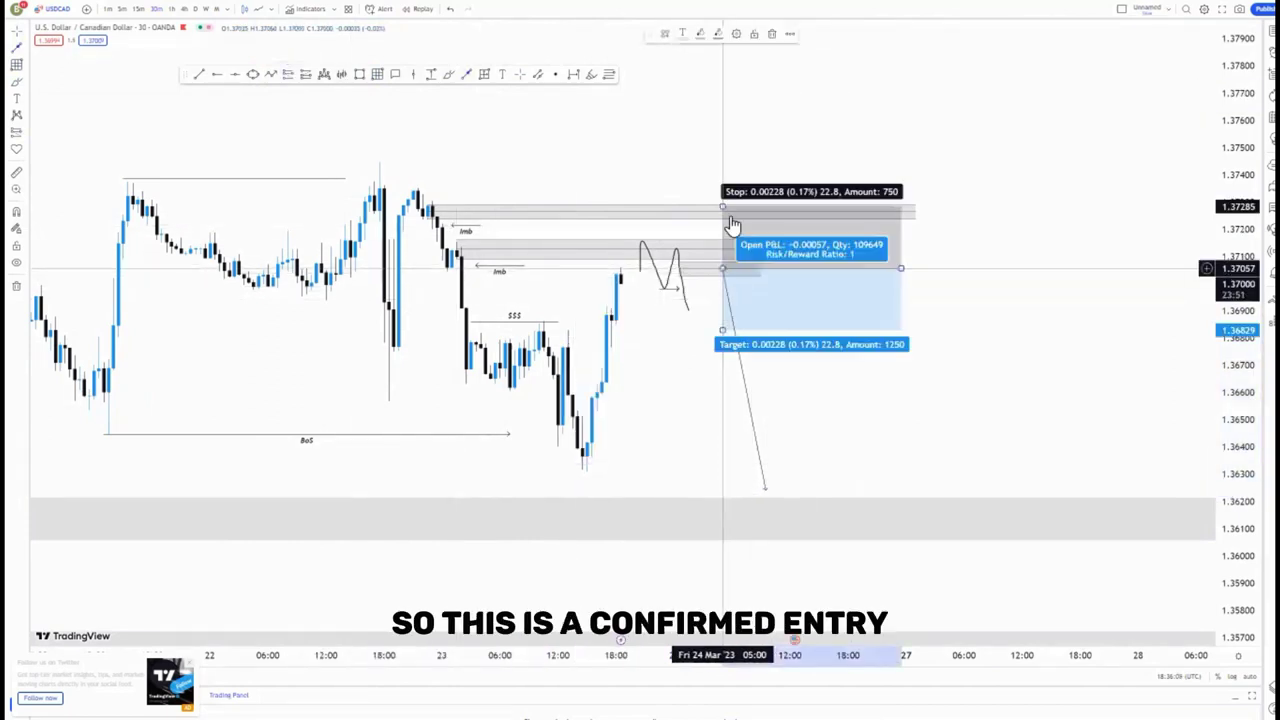
{"action": "left_click_drag", "start_coordinate": [721, 207], "coordinate": [721, 243]}
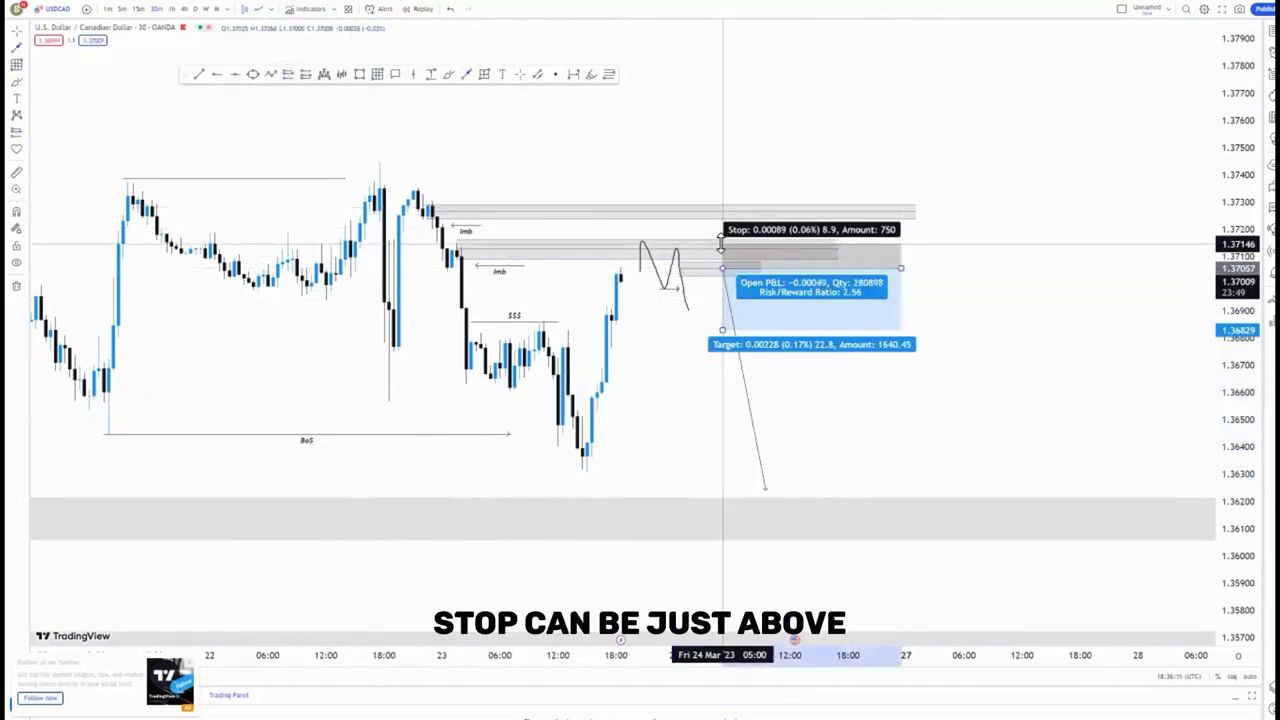
{"action": "left_click_drag", "start_coordinate": [720, 327], "coordinate": [721, 497]}
{"action": "left_click", "coordinate": [1030, 446]}
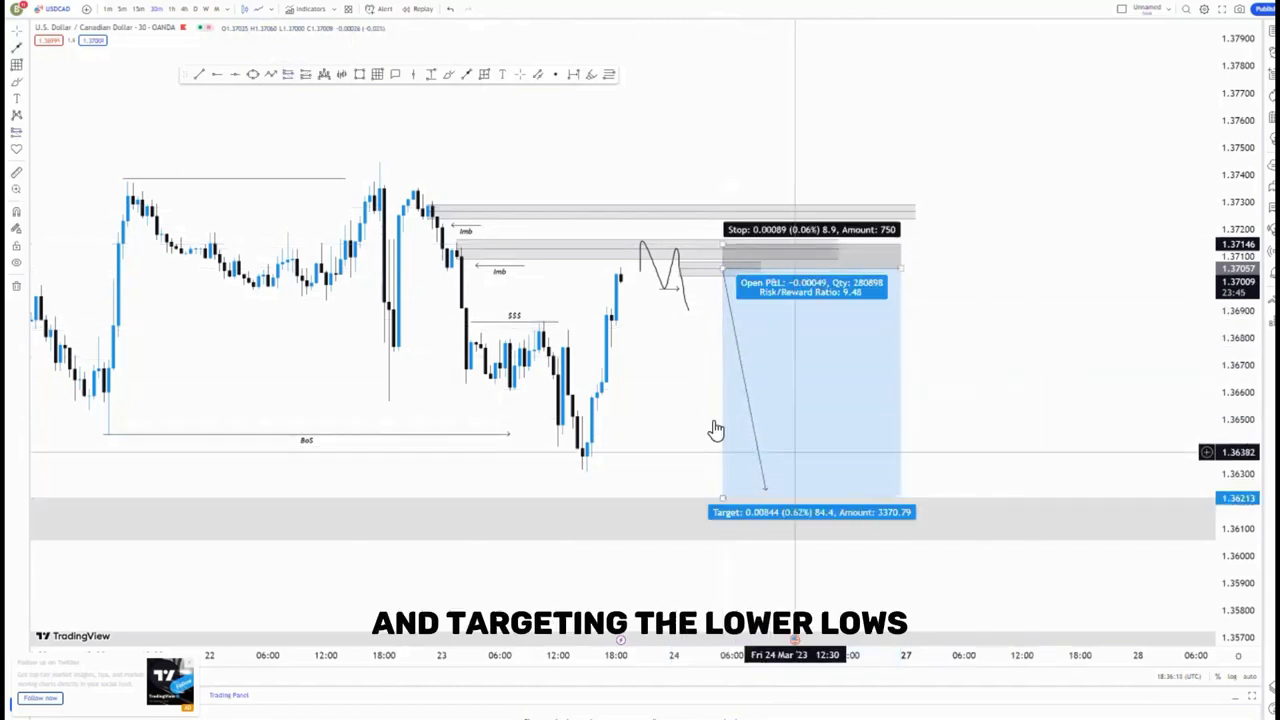
Step: Move the short position up to the upper supply zone with entry 1.37267 and stop 1.37356, and extend its target to 1.36192
{"action": "scroll", "coordinate": [722, 433], "scroll_direction": "down", "scroll_amount": 2}
{"action": "left_click_drag", "start_coordinate": [750, 431], "coordinate": [734, 375]}
{"action": "scroll", "coordinate": [722, 400], "scroll_direction": "down", "scroll_amount": 3}
{"action": "scroll", "coordinate": [715, 412], "scroll_direction": "down", "scroll_amount": 2}
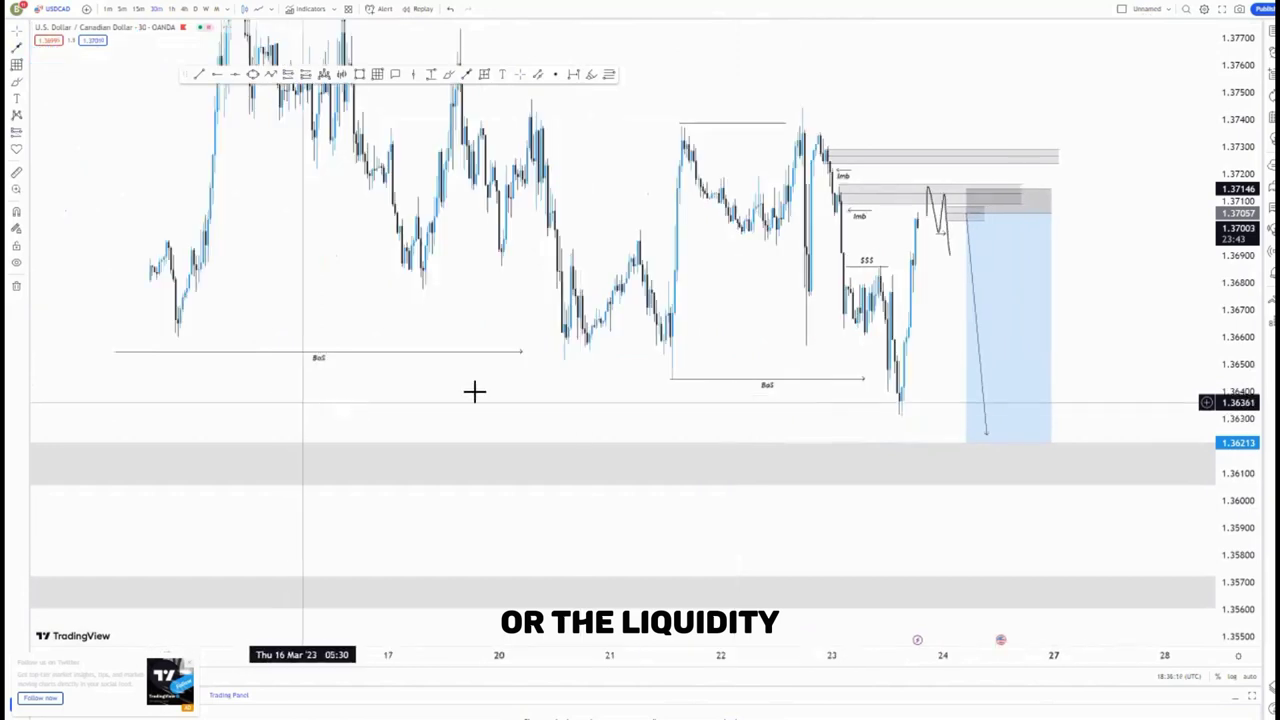
{"action": "left_click_drag", "start_coordinate": [520, 391], "coordinate": [368, 401]}
{"action": "mouse_move", "coordinate": [888, 340]}
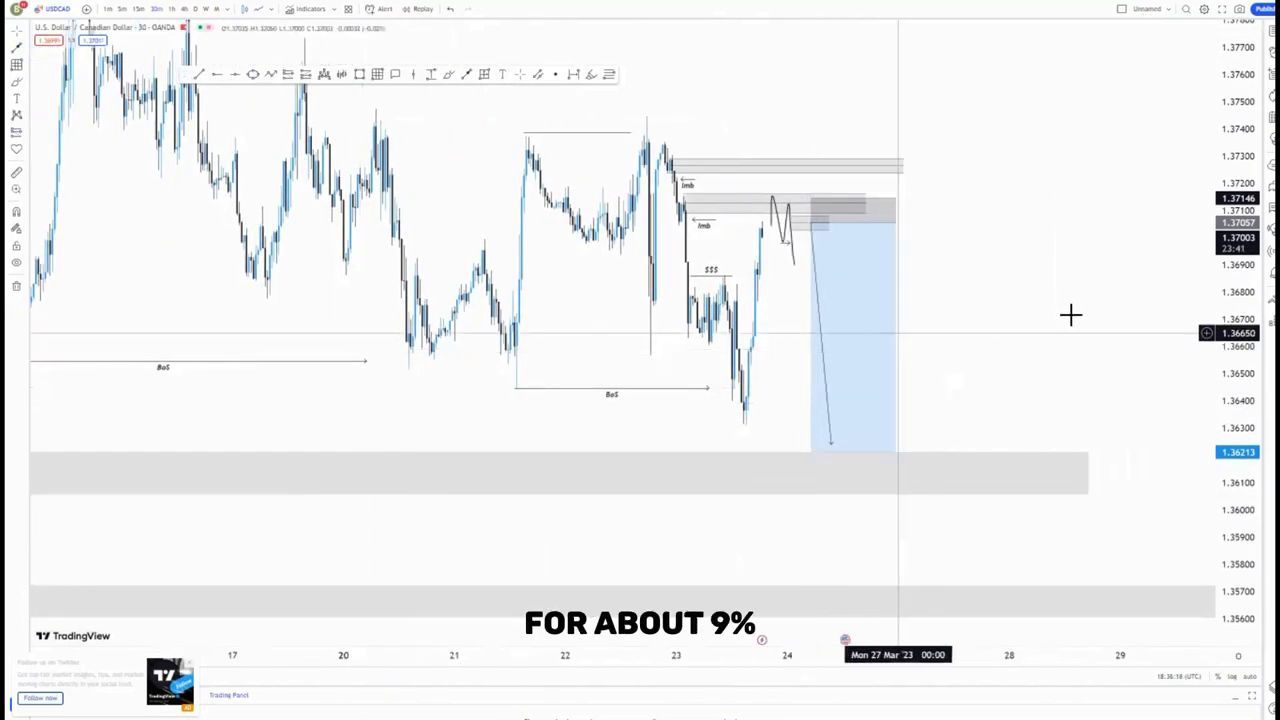
{"action": "left_click_drag", "start_coordinate": [1065, 315], "coordinate": [1045, 378]}
{"action": "left_click_drag", "start_coordinate": [839, 358], "coordinate": [849, 300]}
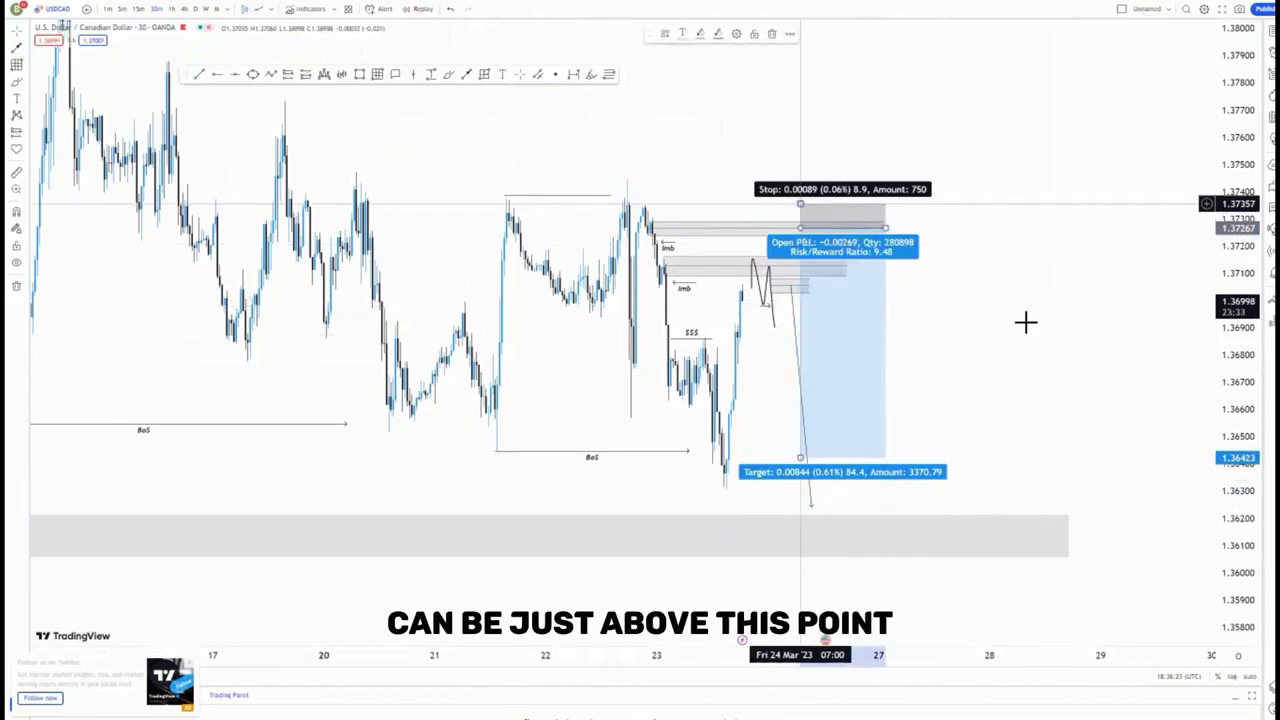
{"action": "left_click_drag", "start_coordinate": [800, 458], "coordinate": [804, 533]}
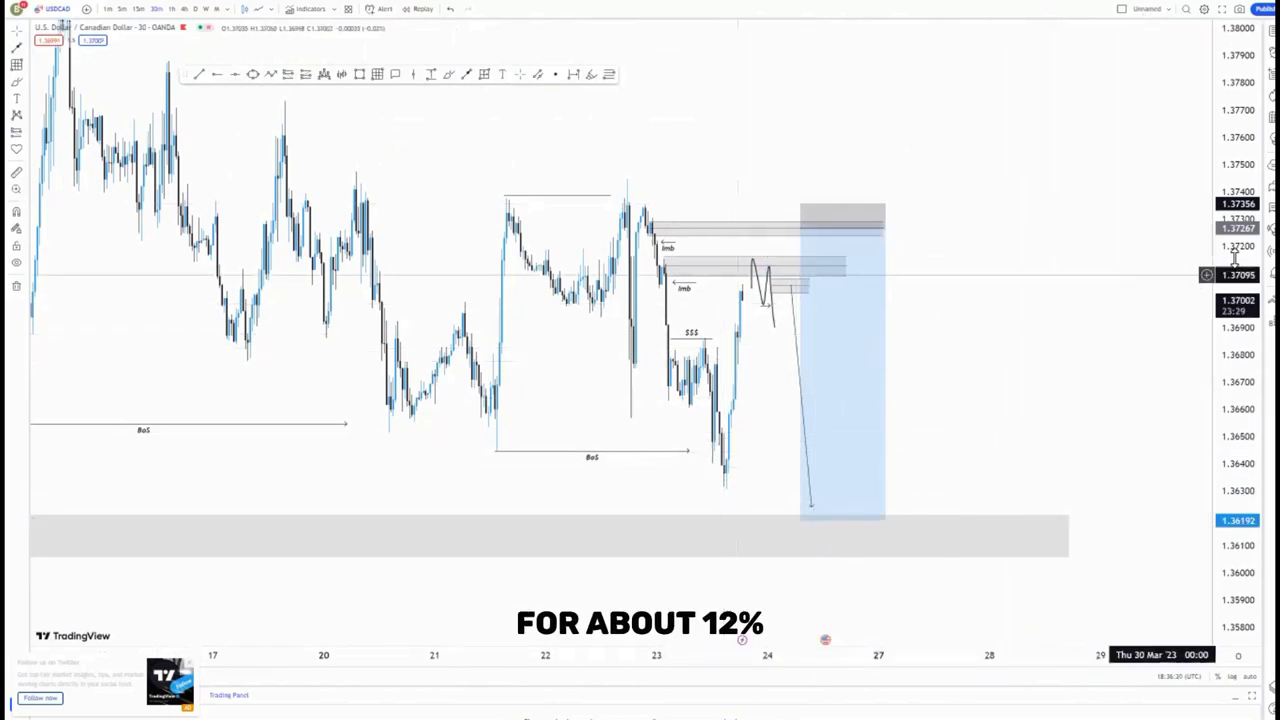
Step: Extend the short position's target to 1.35710 at the top of the lower demand zone
{"action": "left_click_drag", "start_coordinate": [1235, 258], "coordinate": [1196, 382]}
{"action": "left_click_drag", "start_coordinate": [1000, 332], "coordinate": [1152, 322]}
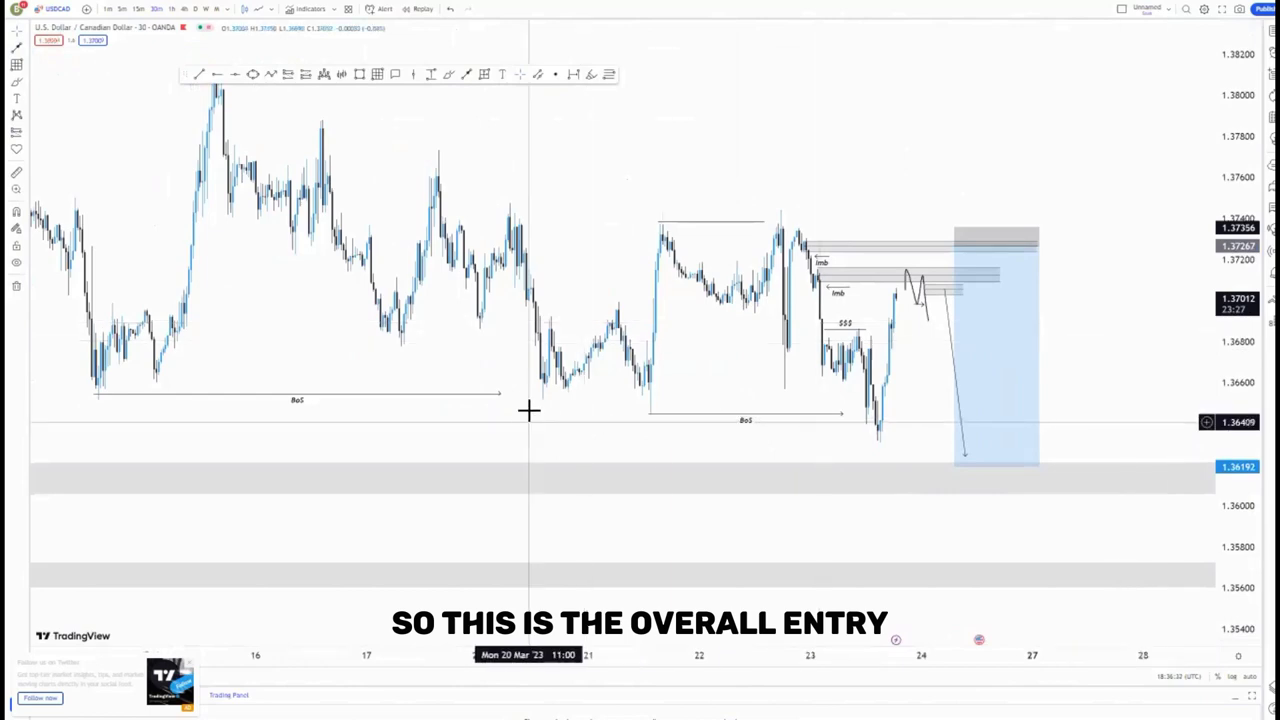
{"action": "left_click_drag", "start_coordinate": [529, 410], "coordinate": [600, 277]}
{"action": "left_click_drag", "start_coordinate": [377, 397], "coordinate": [66, 361]}
{"action": "left_click_drag", "start_coordinate": [815, 301], "coordinate": [437, 316]}
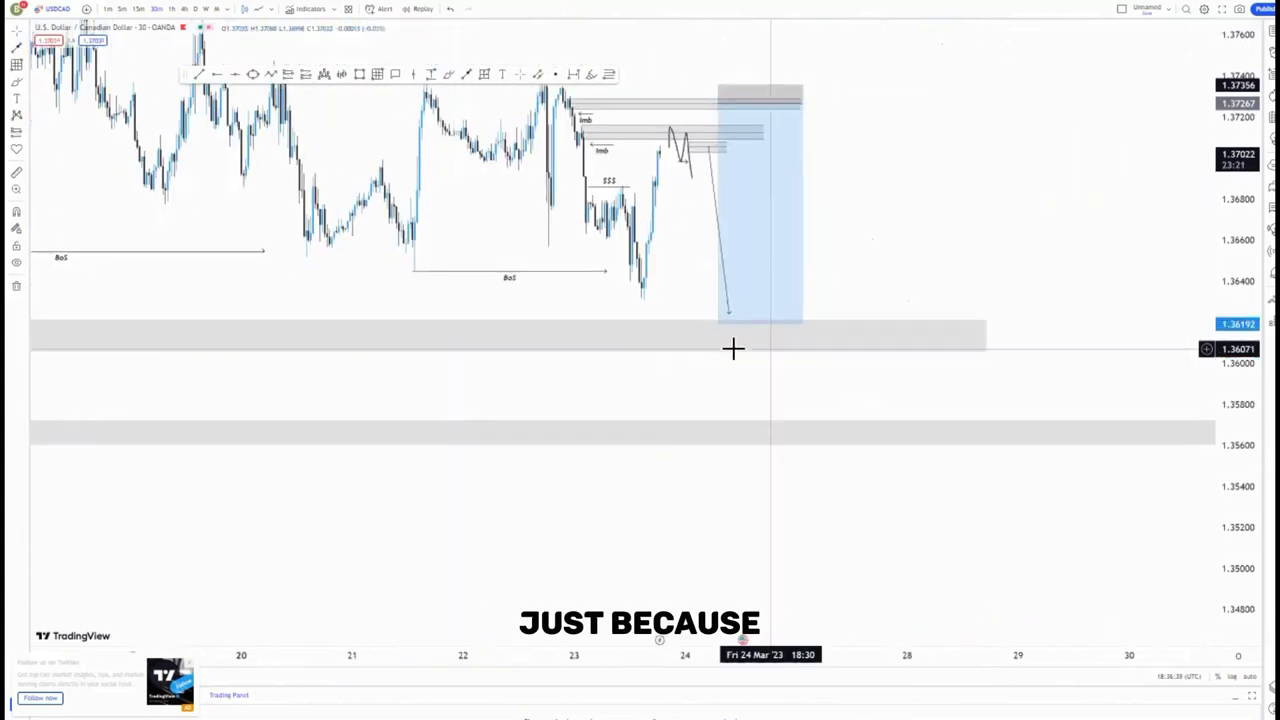
{"action": "left_click_drag", "start_coordinate": [720, 324], "coordinate": [722, 420]}
{"action": "left_click", "coordinate": [974, 391]}
{"action": "left_click_drag", "start_coordinate": [1236, 158], "coordinate": [1103, 357]}
{"action": "left_click_drag", "start_coordinate": [800, 170], "coordinate": [1164, 165]}
{"action": "left_click_drag", "start_coordinate": [483, 321], "coordinate": [275, 334]}
{"action": "left_click_drag", "start_coordinate": [840, 188], "coordinate": [680, 180]}
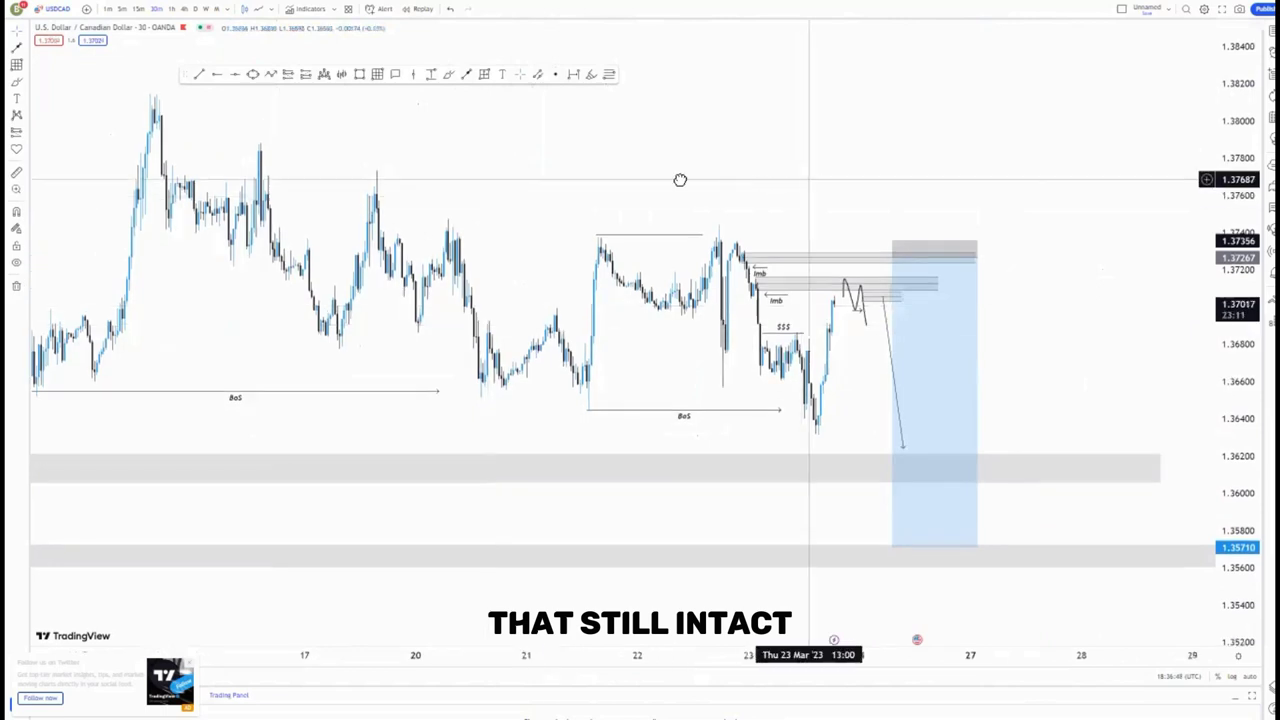
{"action": "left_click_drag", "start_coordinate": [1218, 215], "coordinate": [1200, 281]}
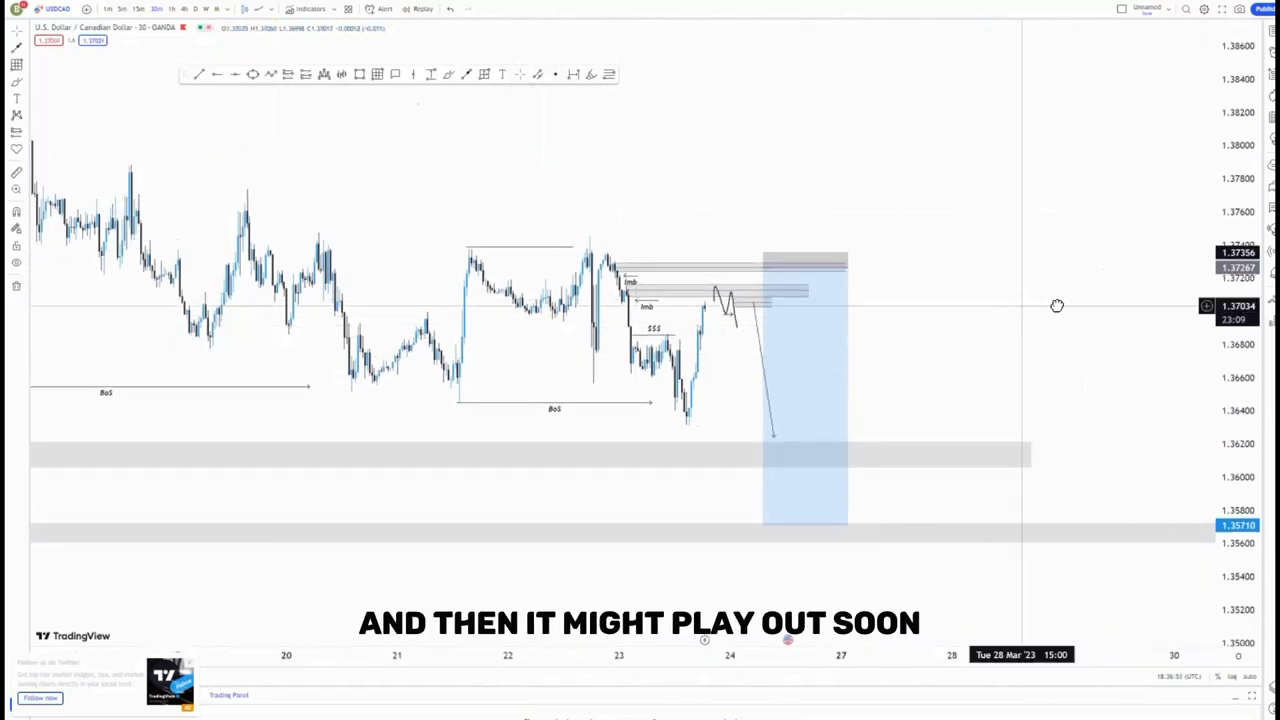